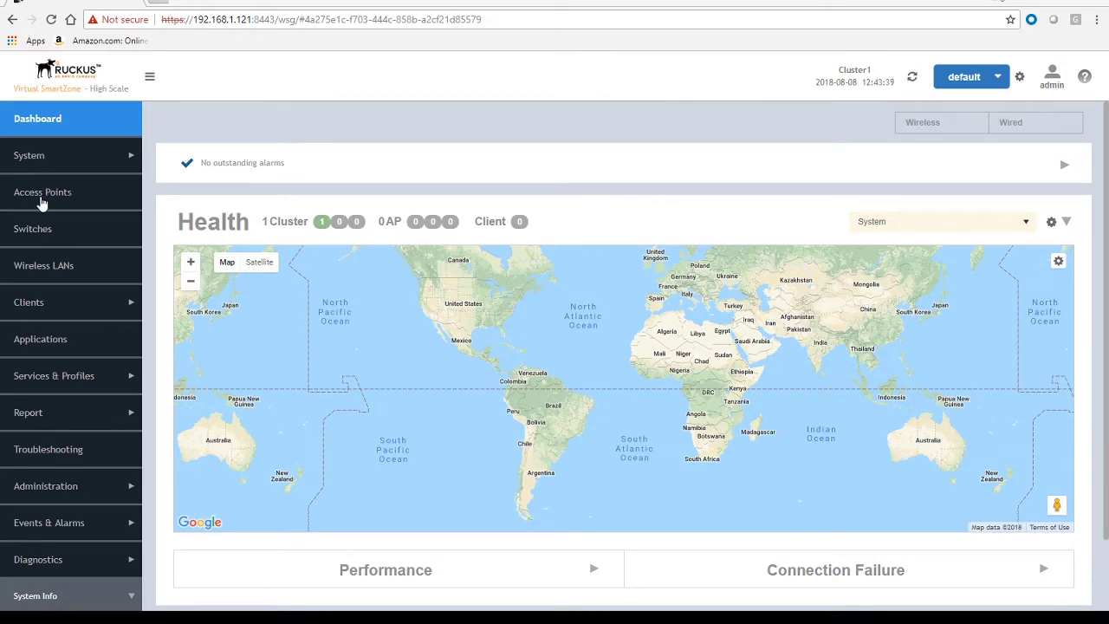
Open the ICX switches overview, and switch to the SecureCRT console of the ICX7250-24P.
click(34, 230)
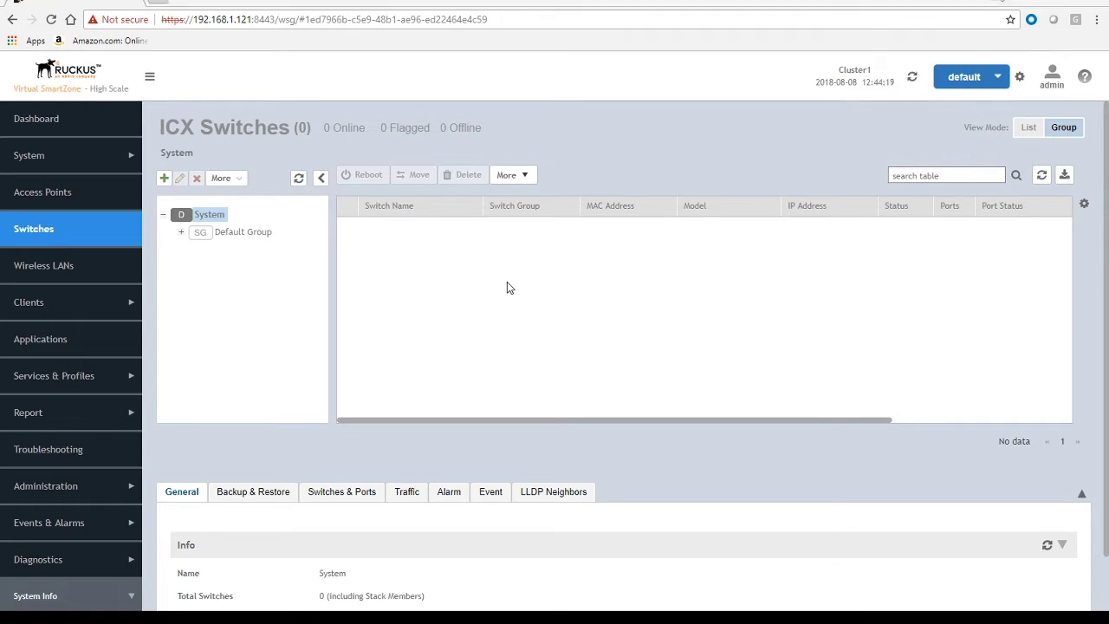
key(alt+Tab)
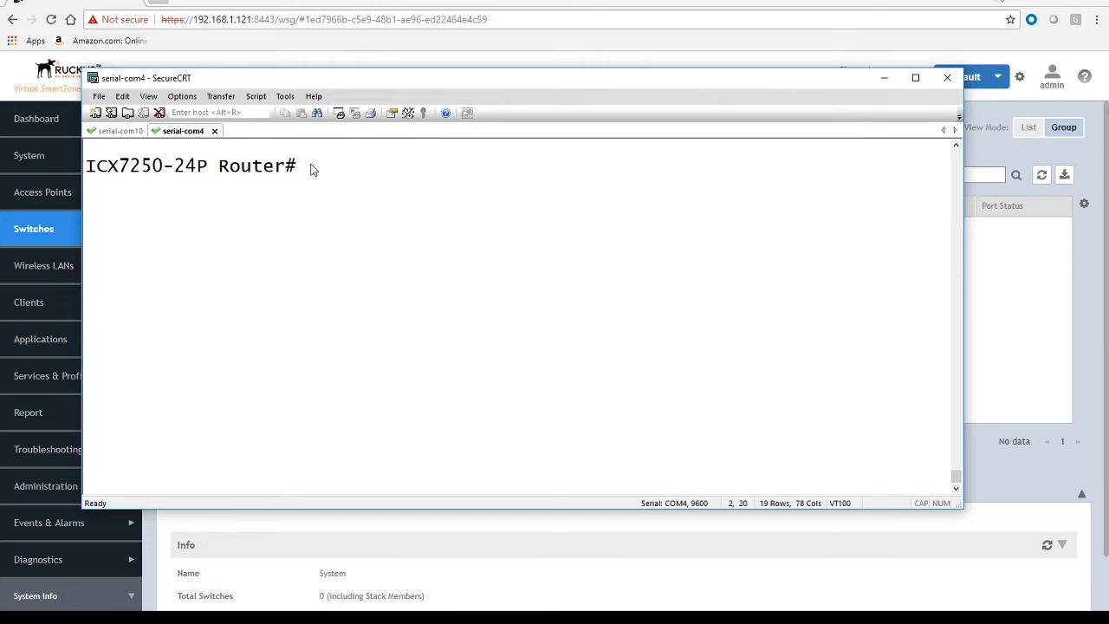
text(config t)
key(Return)
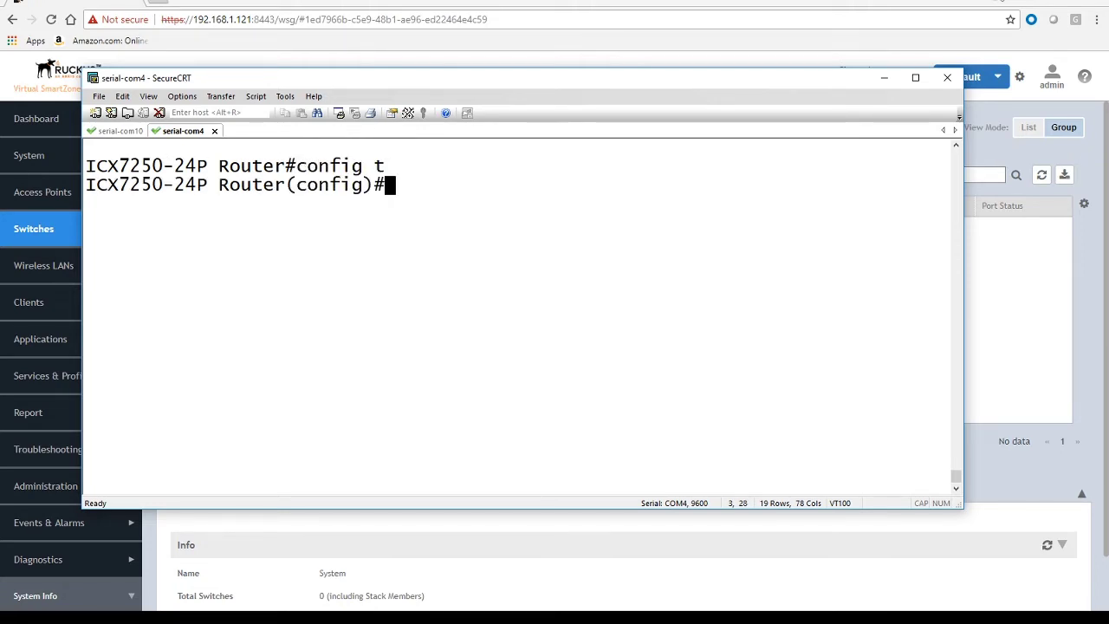
text(exit)
key(Return)
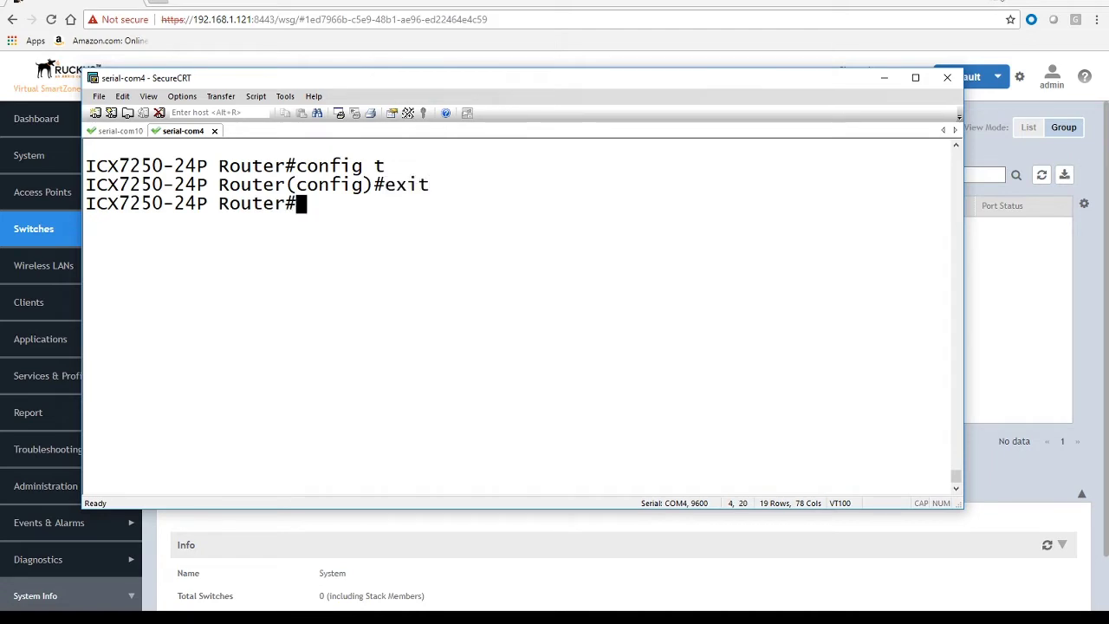
Ping the SmartZone controller at 192.168.1.121 from the ICX7250-24P console.
text(ping 192)
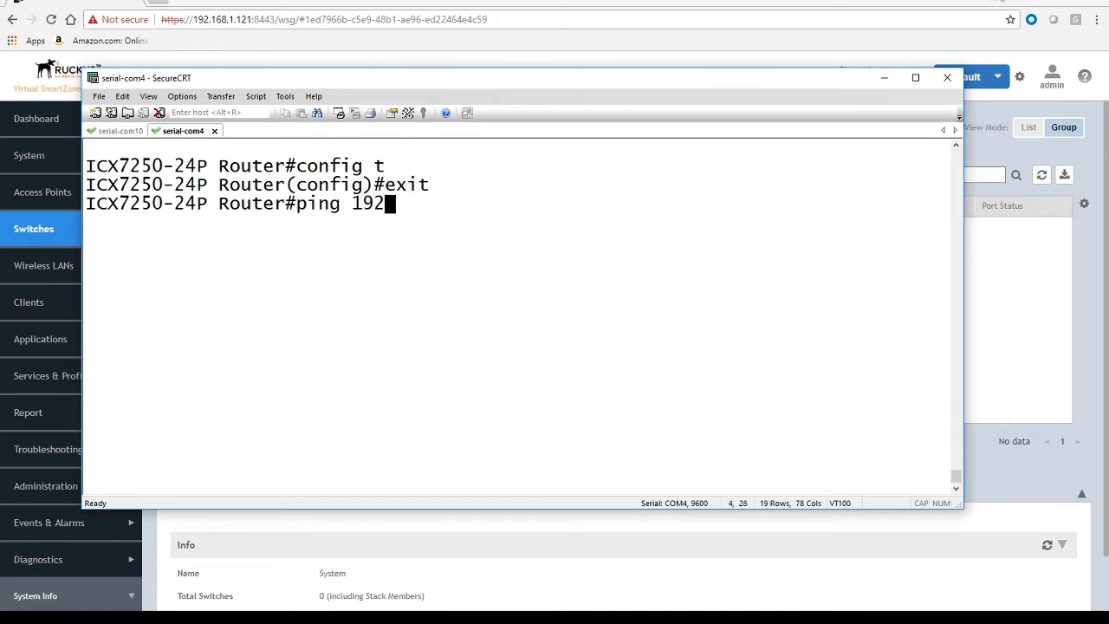
text(.1)
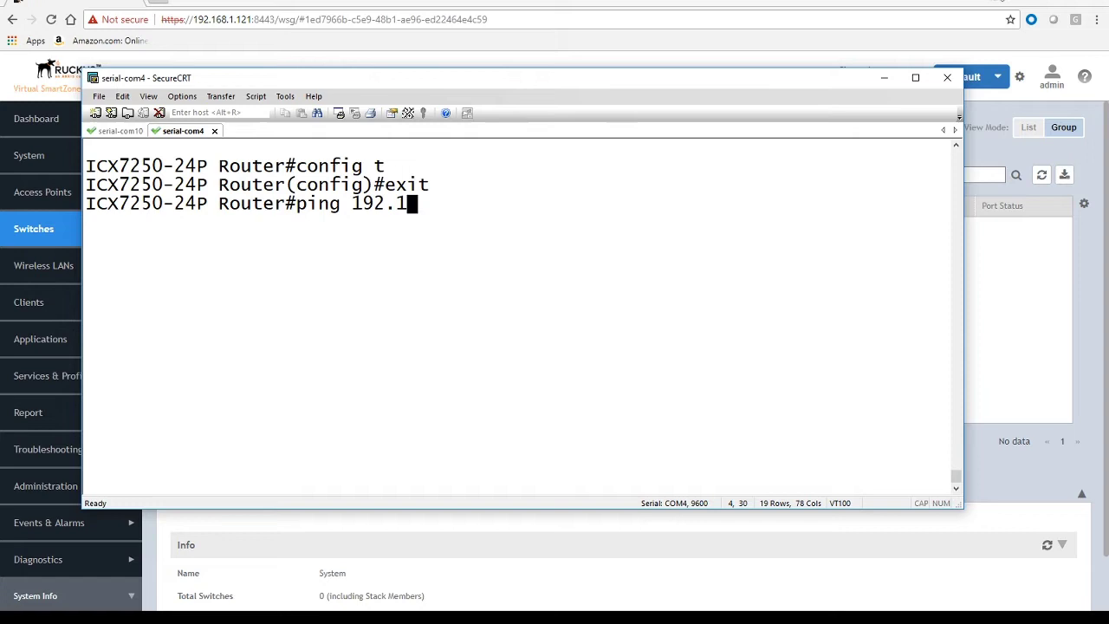
text(68.1.121)
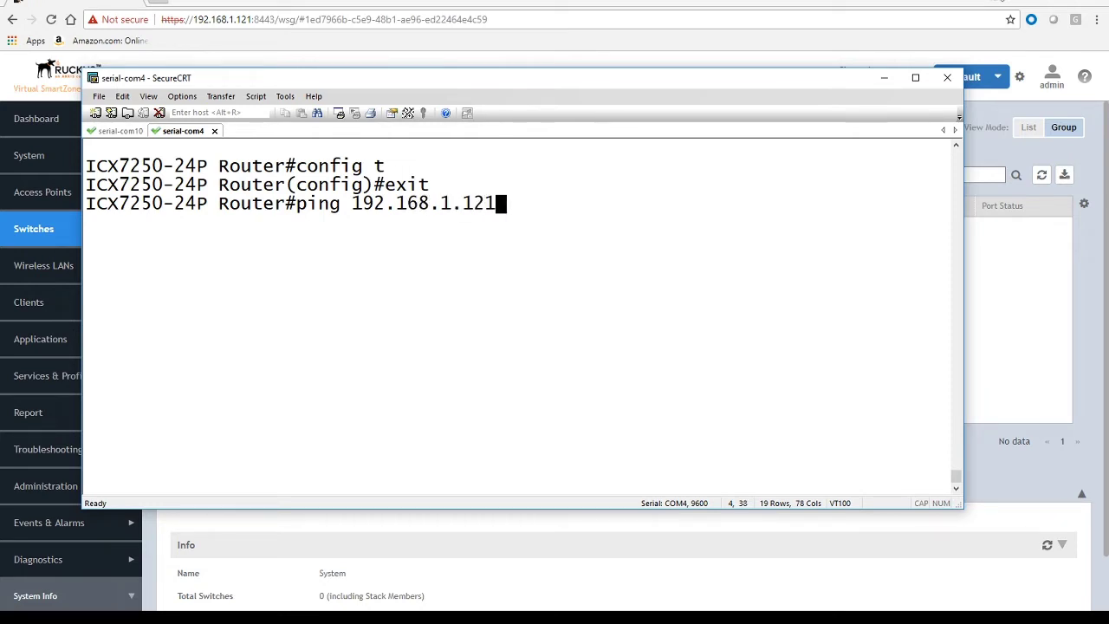
key(Return)
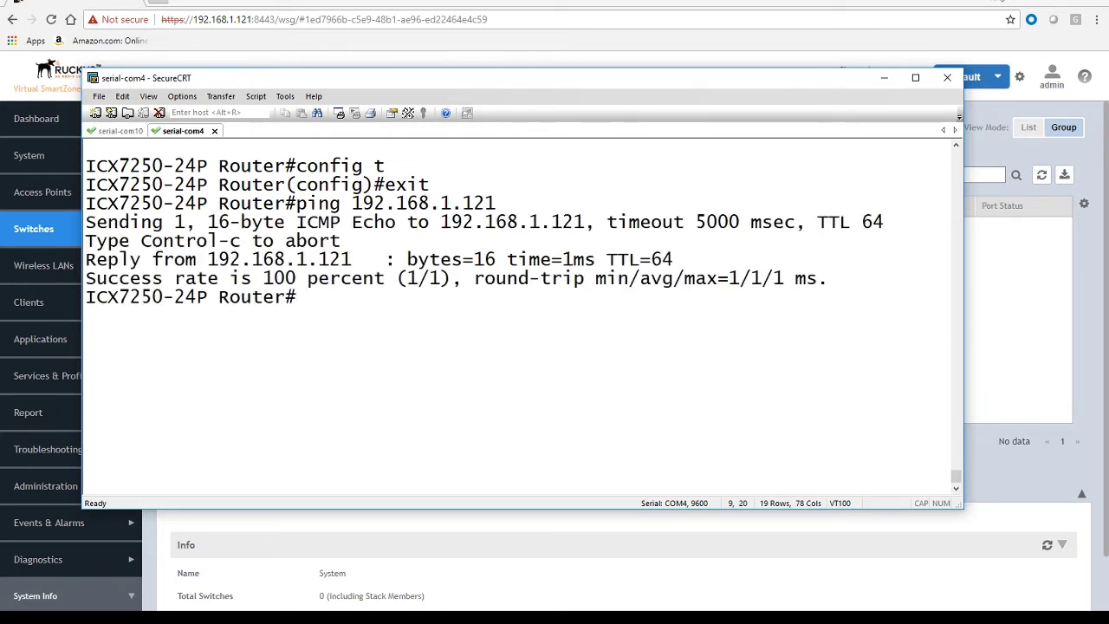
In configuration mode on the ICX7250-24P, set the SmartZone controller with sz active-list 192.168.1.121, checking the command's syntax help along the way.
key(Return)
text(config t)
key(Return)
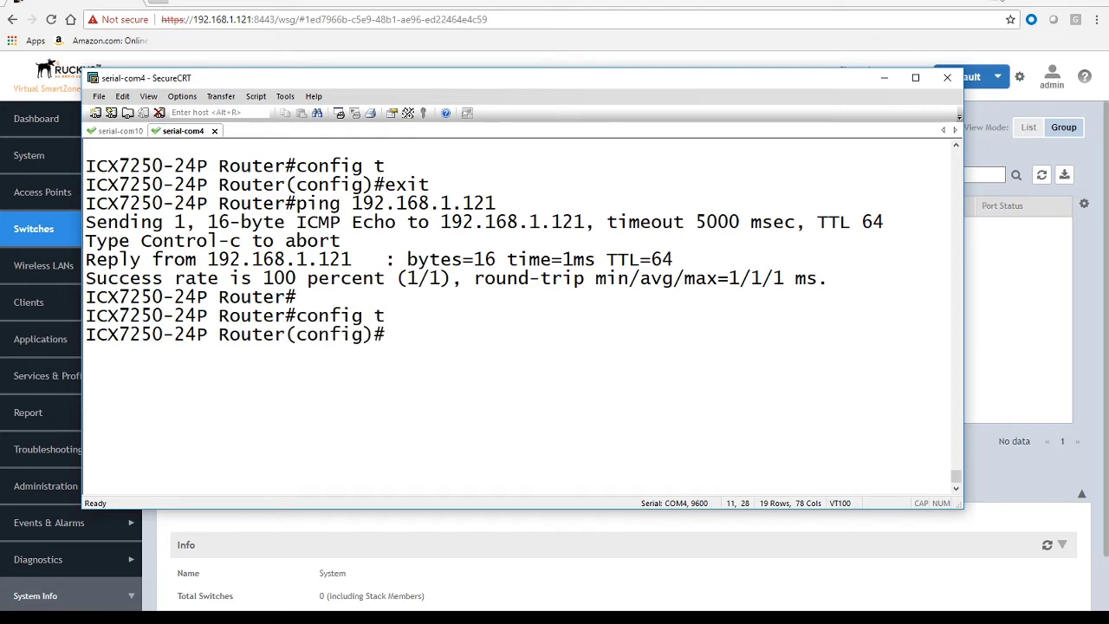
text(sz active-)
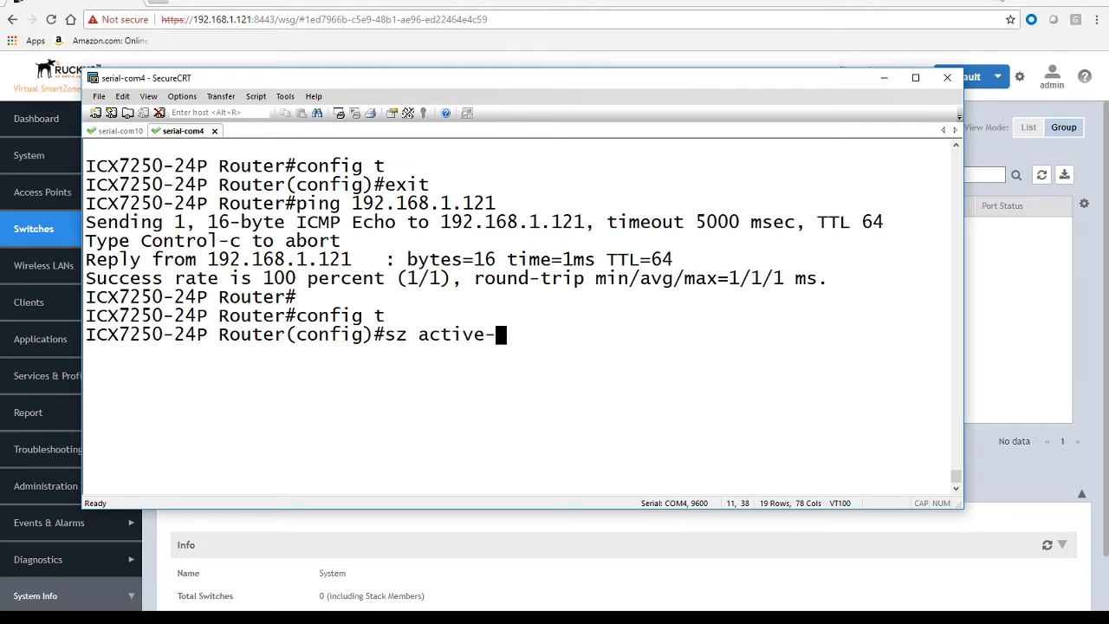
text(list )
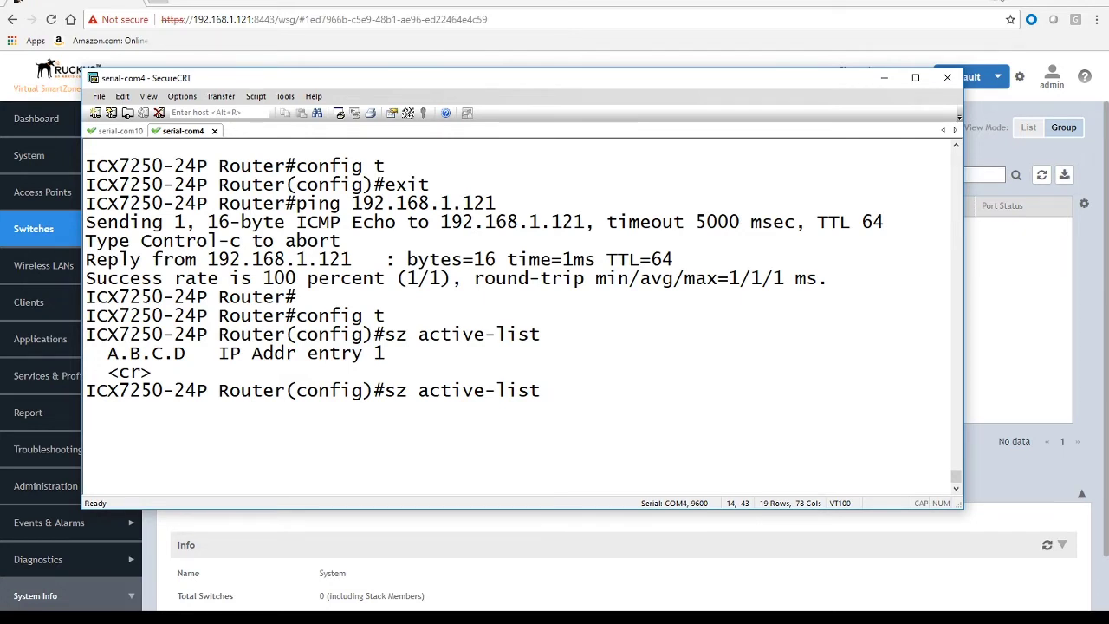
text(?192.1689)
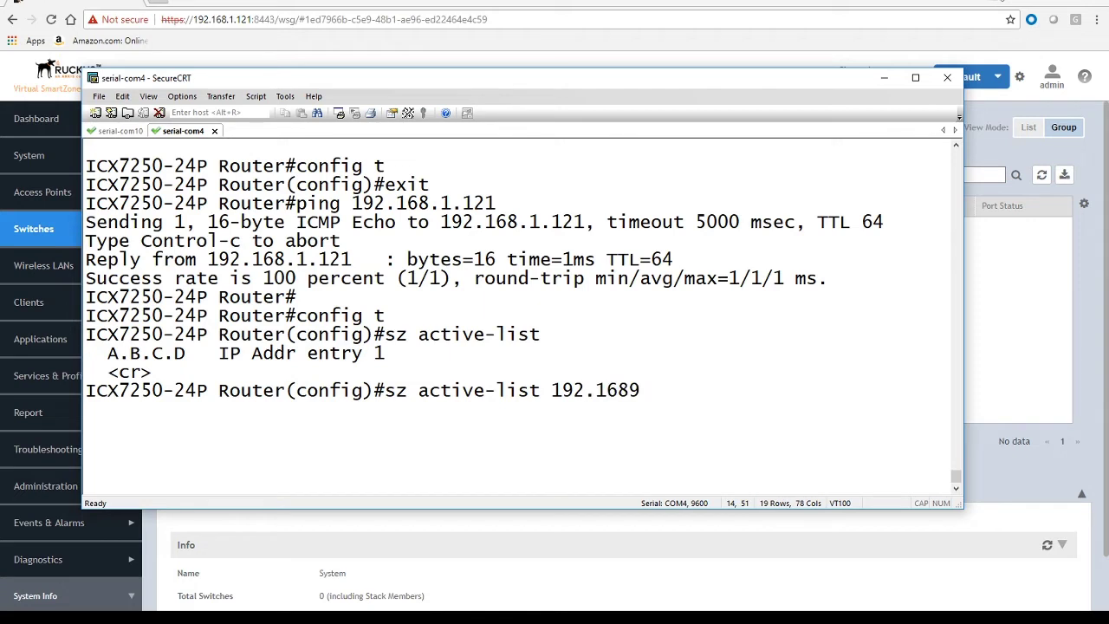
key(BackSpace)
text(.1.121 ?)
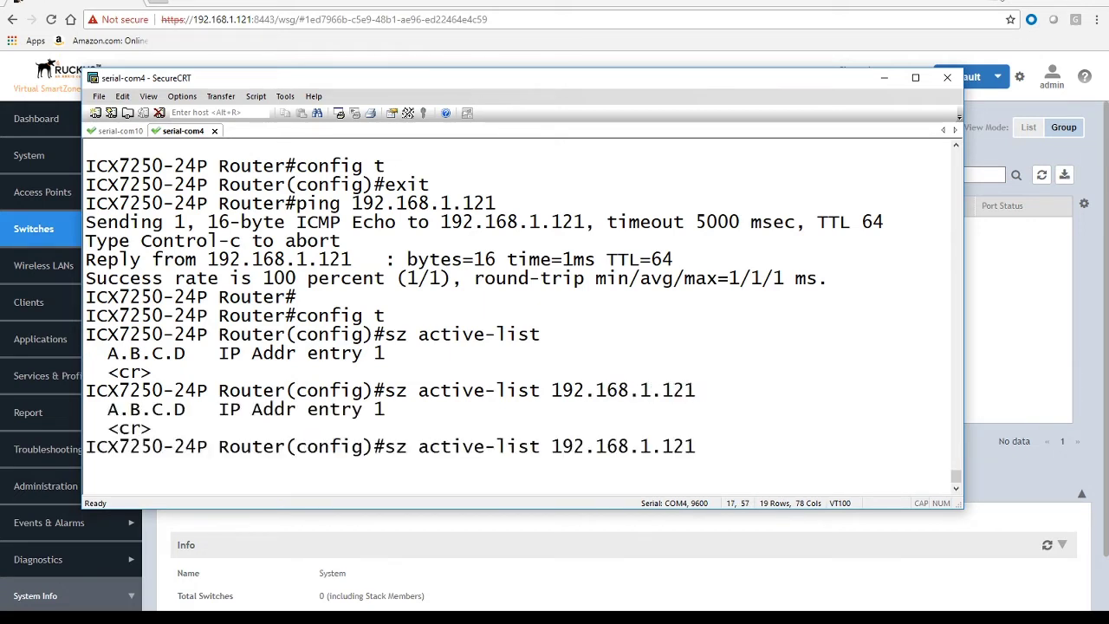
key(BackSpace)
key(Return)
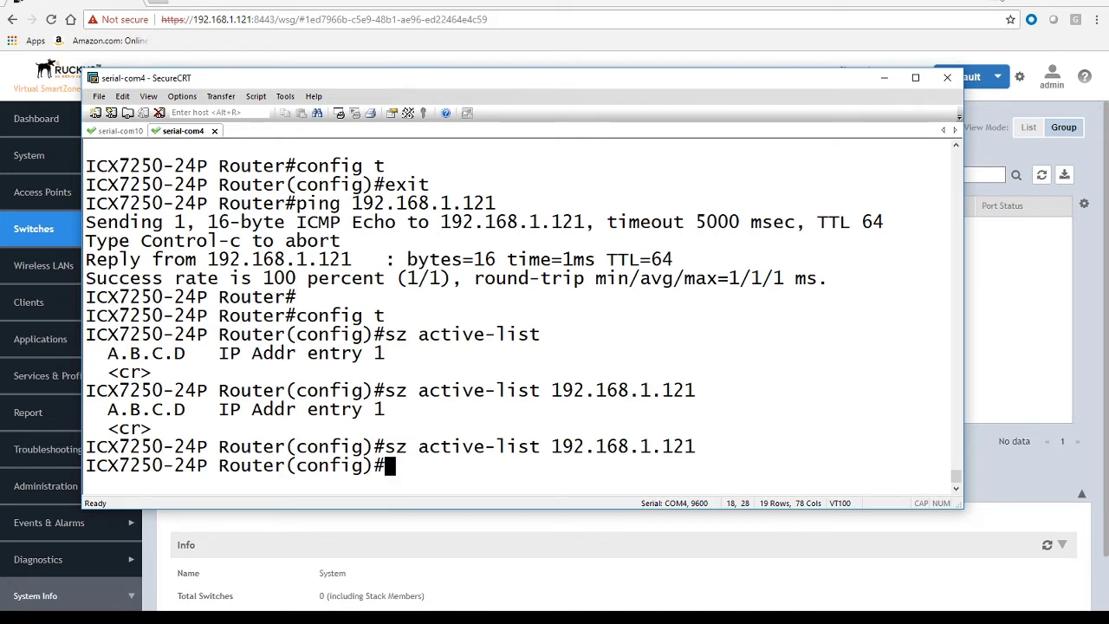
Leave configuration mode on the ICX7250-24P and save its configuration with wr mem.
text(exit)
key(Return)
text(wr mem)
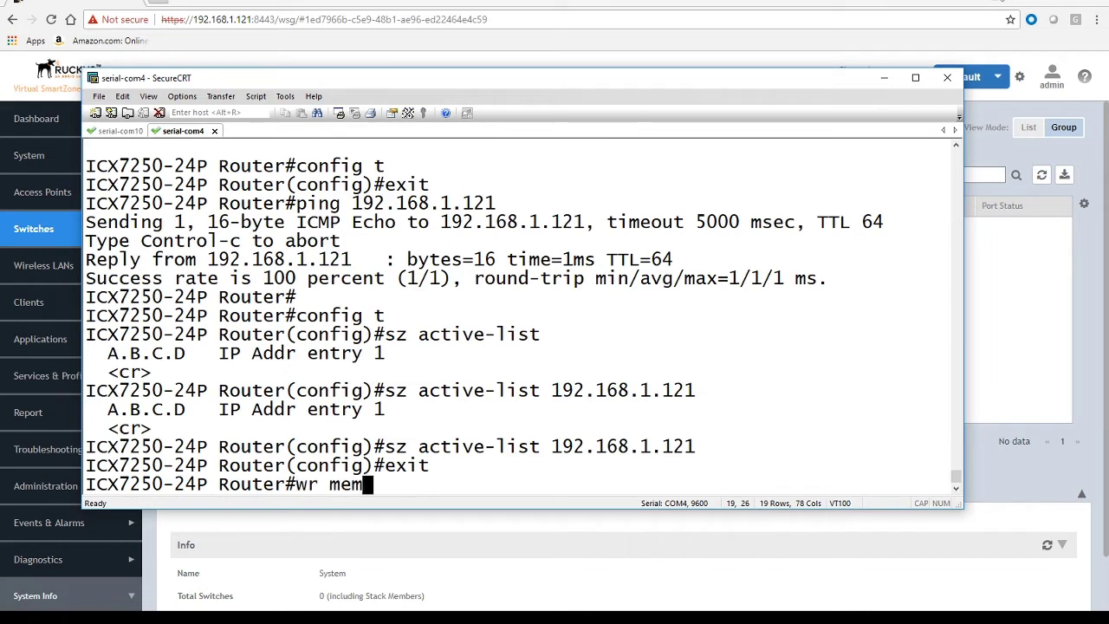
key(Return)
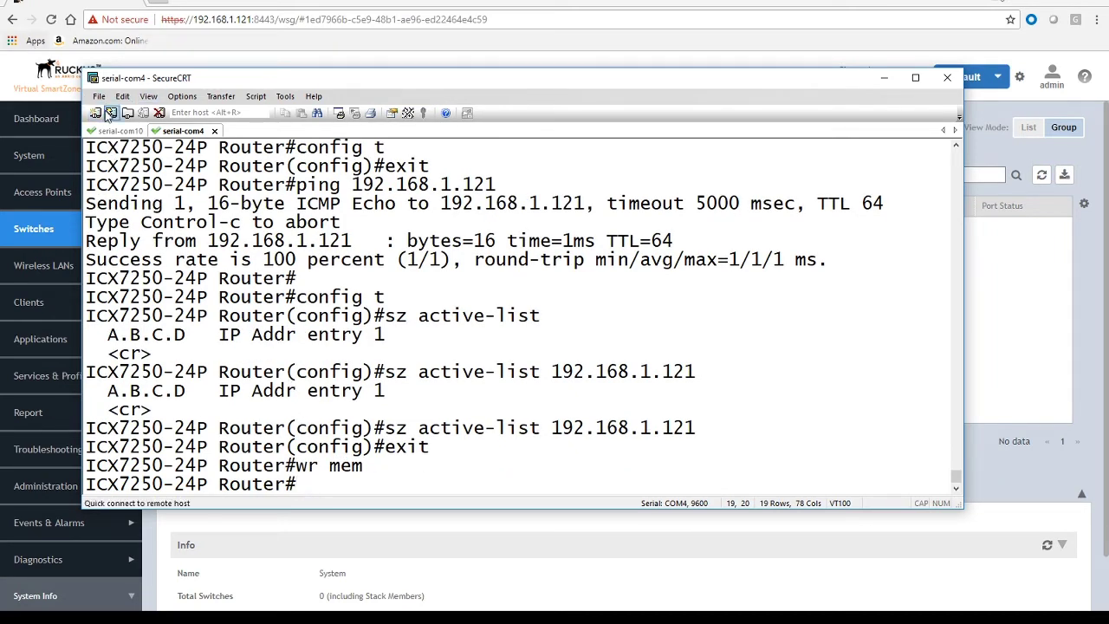
In the serial-com10 session, configure sz active-list 192.168.1.121 on the ICX7150-24P and leave configuration mode.
click(123, 132)
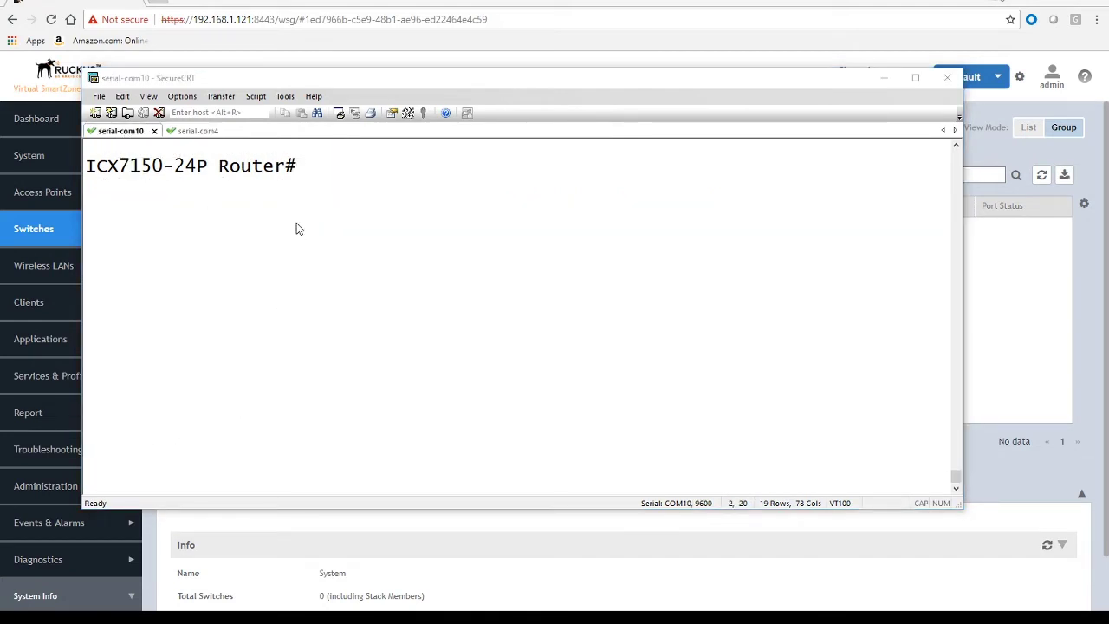
click(302, 189)
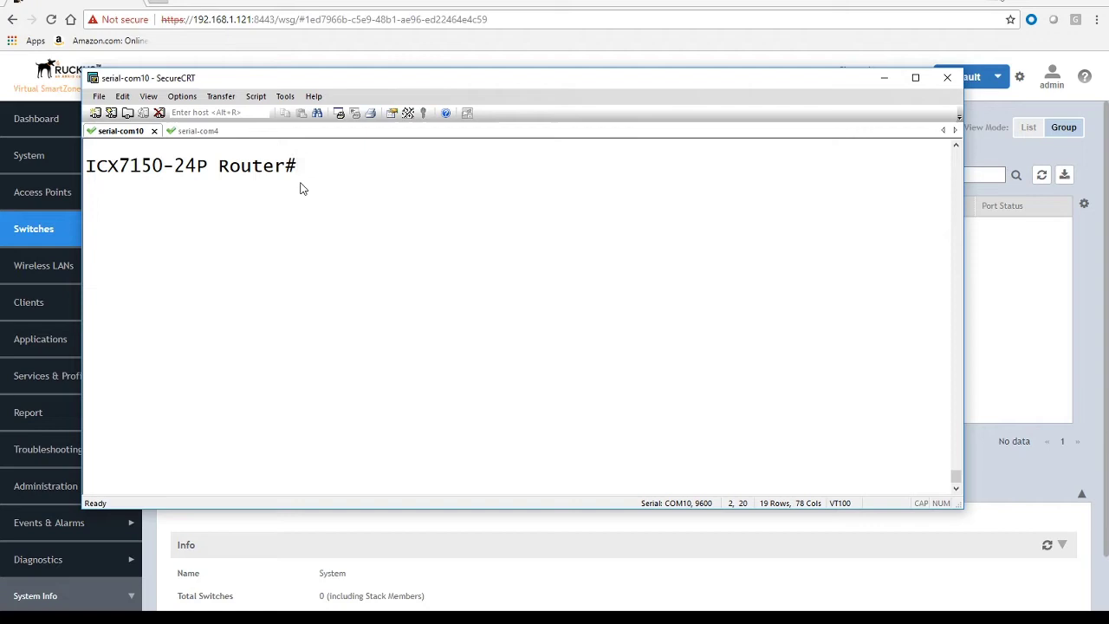
text(config t)
key(Return)
text(s)
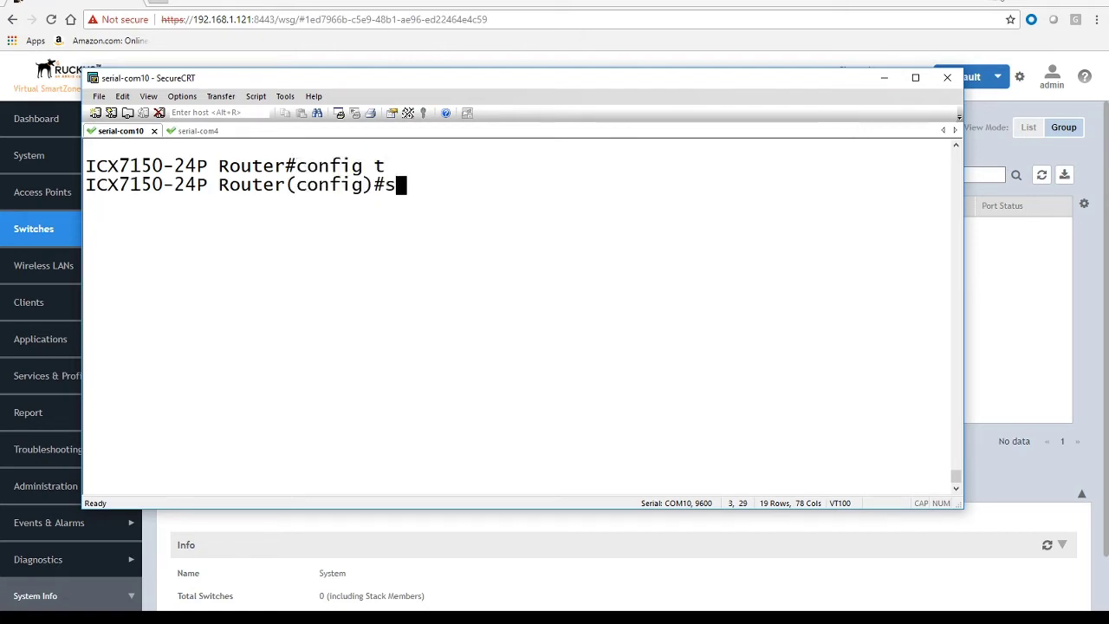
text(z active-list 192.1)
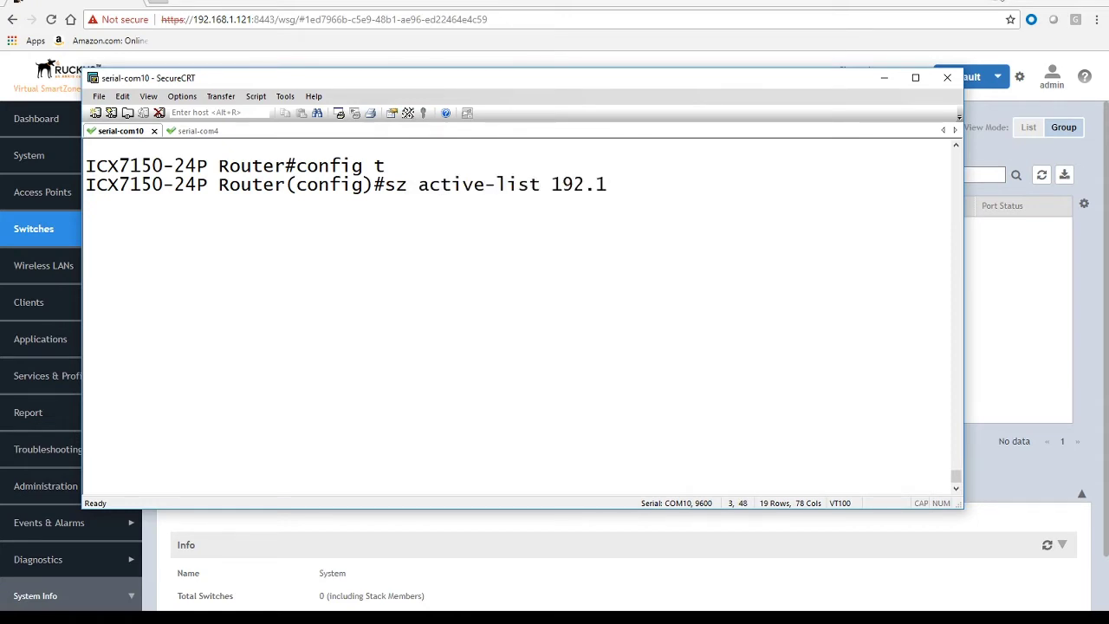
text(68.1.121)
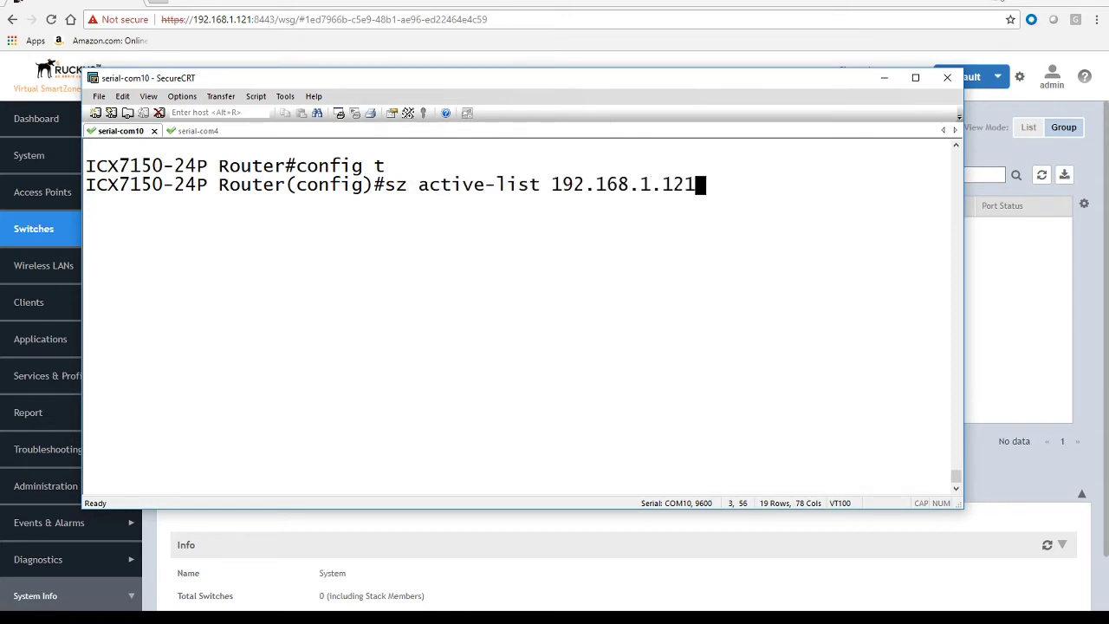
key(Return)
text(exit)
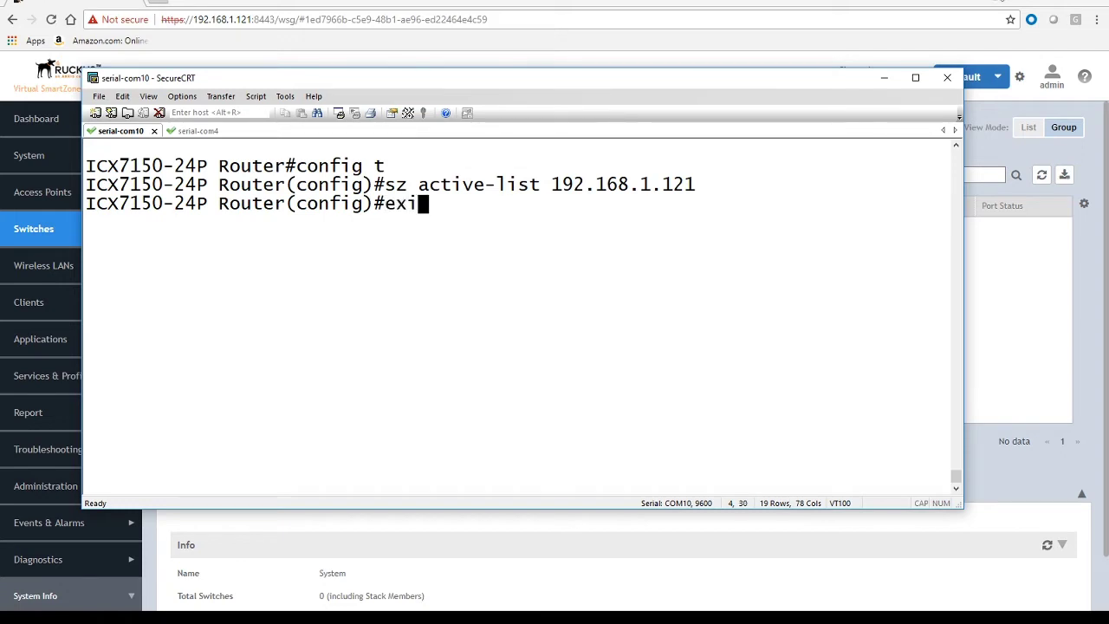
key(Return)
key(Return)
key(Return)
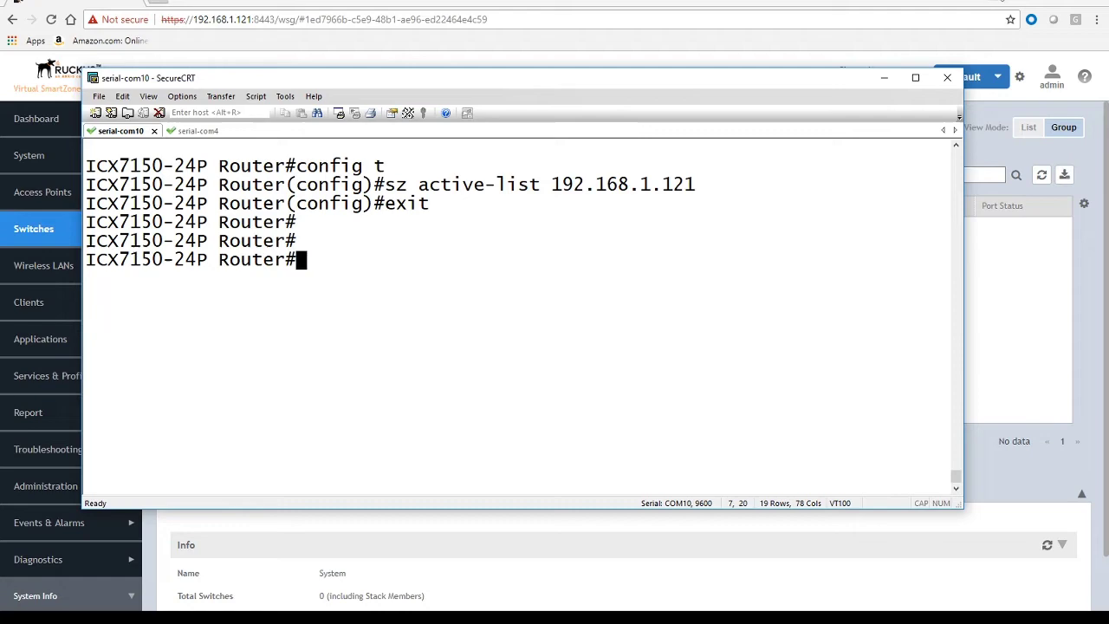
Display the ICX7150-24P's log with show log and review the most recent SmartZone connection entries.
text(show log)
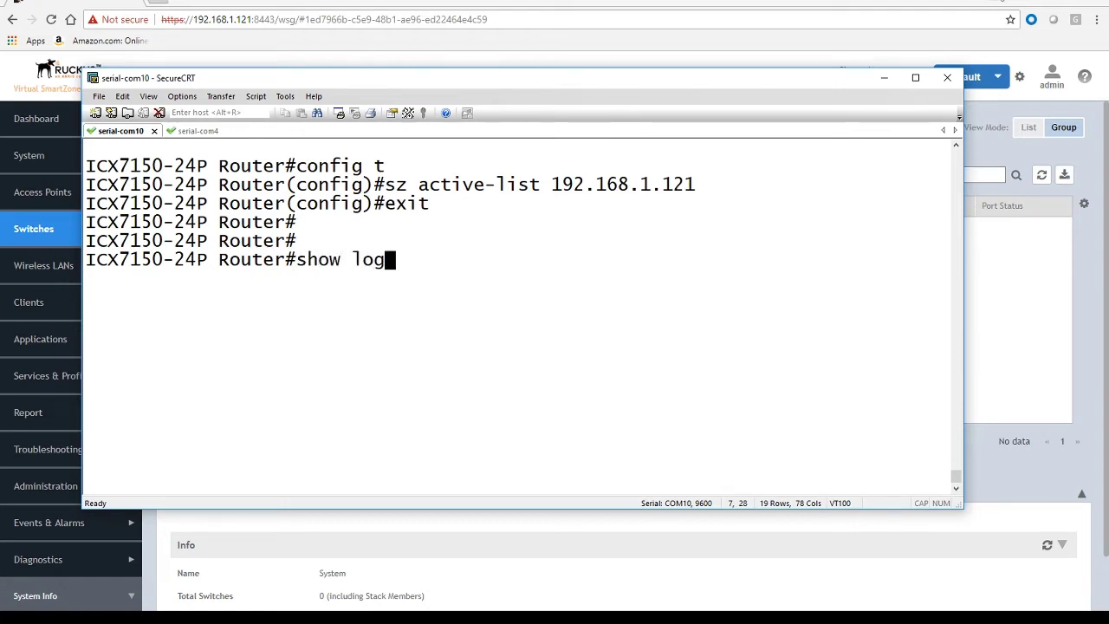
key(Return)
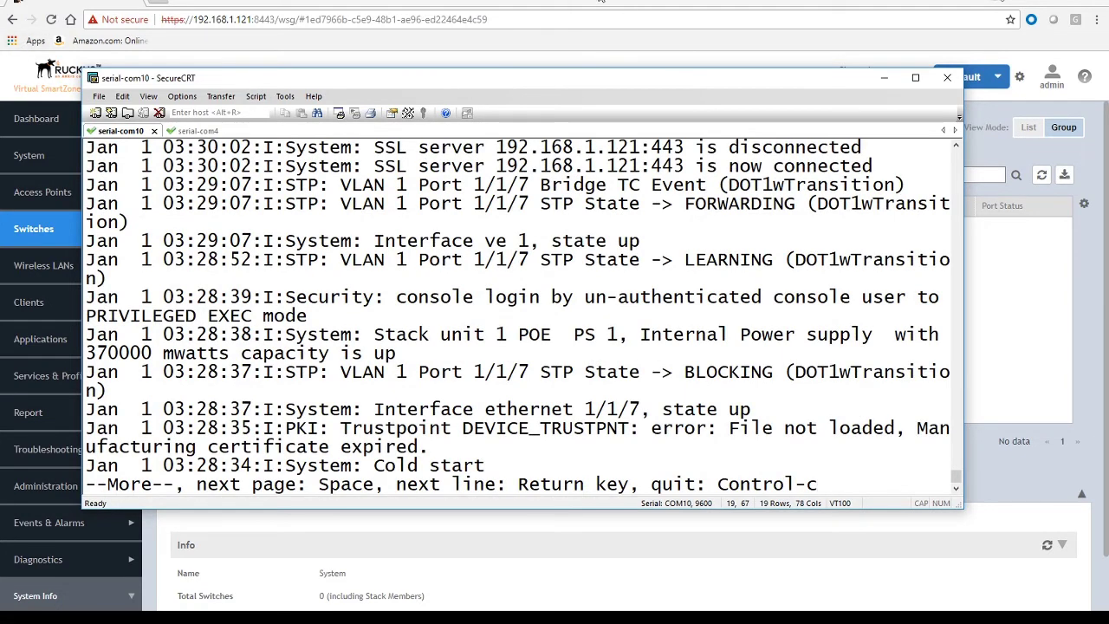
scroll(956, 149, up, 3)
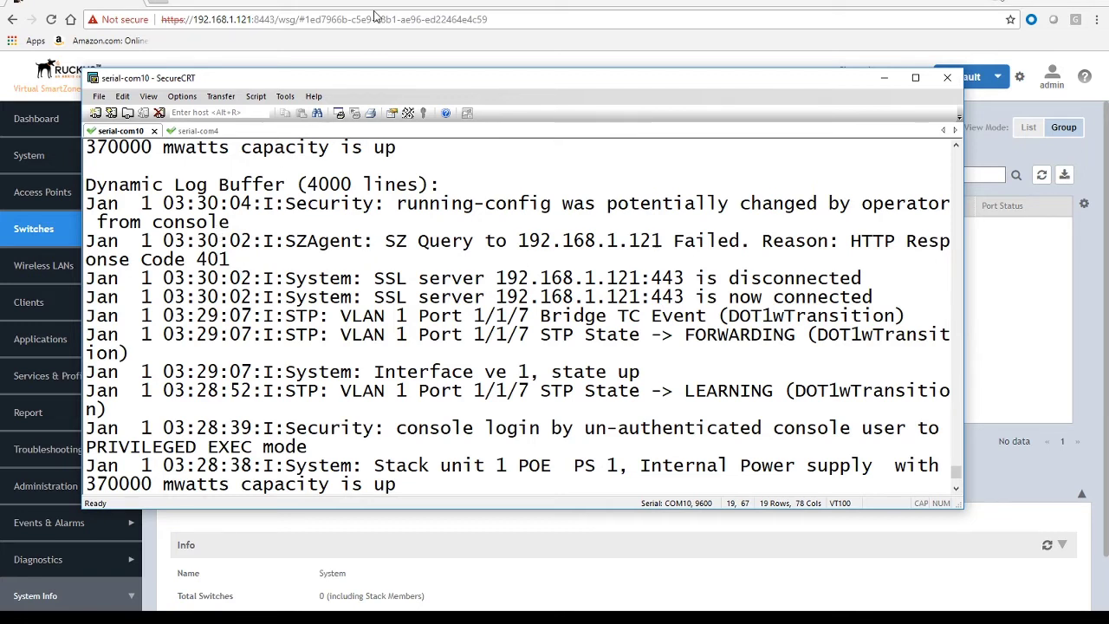
Return to the SmartZone web interface in the browser and refresh the ICX switch list.
click(378, 1)
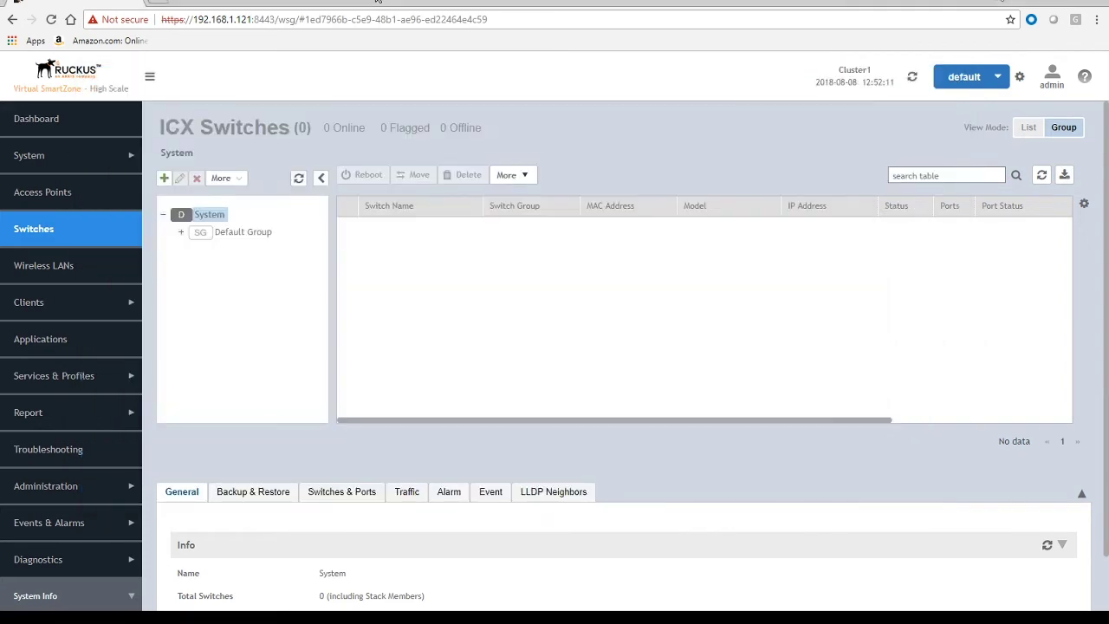
key(F5)
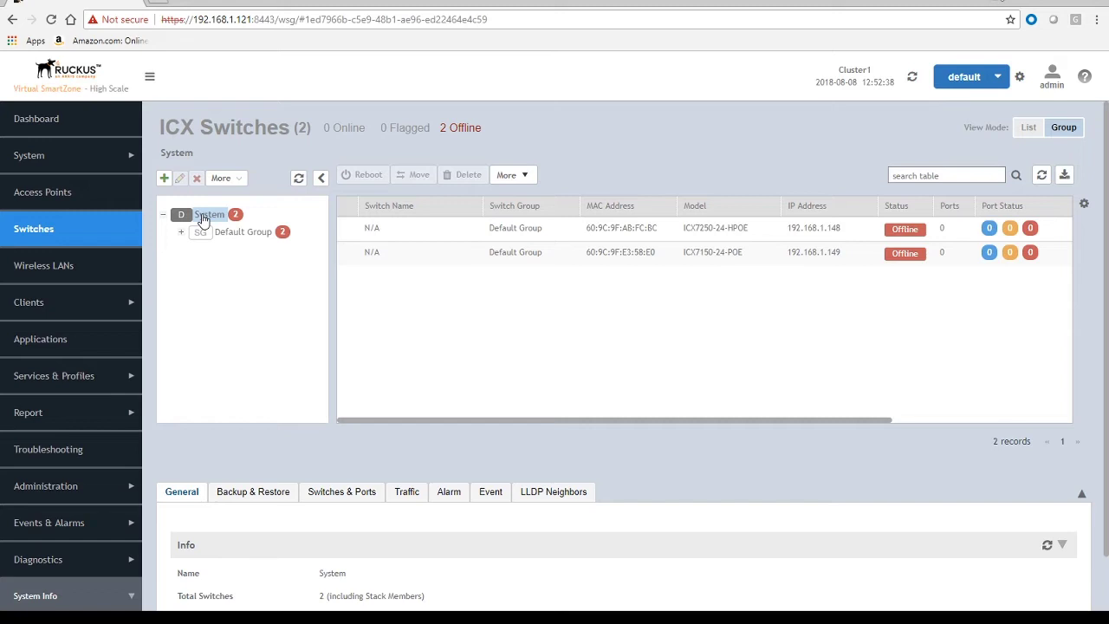
Create a group of type Switch Group named Switchgroup1 under System.
click(165, 180)
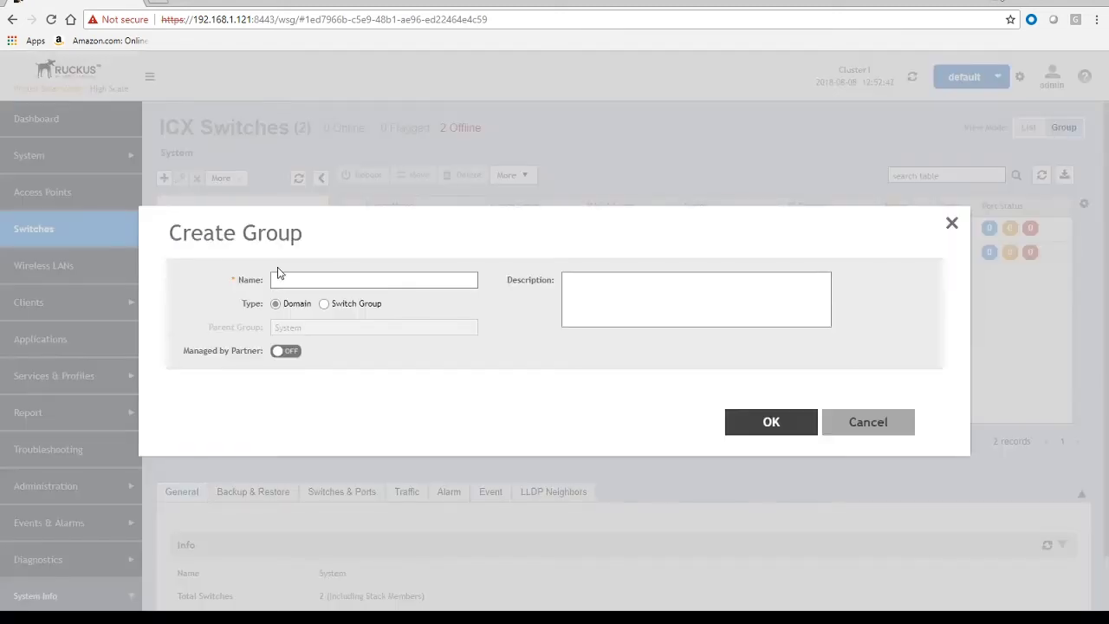
click(347, 304)
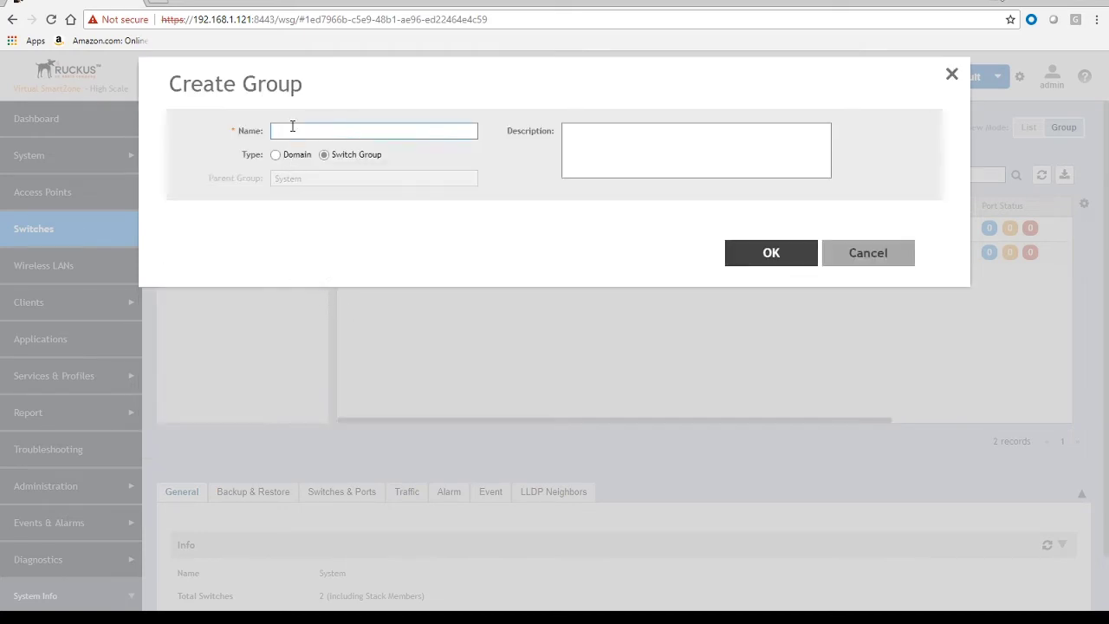
text(Switchgroup1)
click(768, 256)
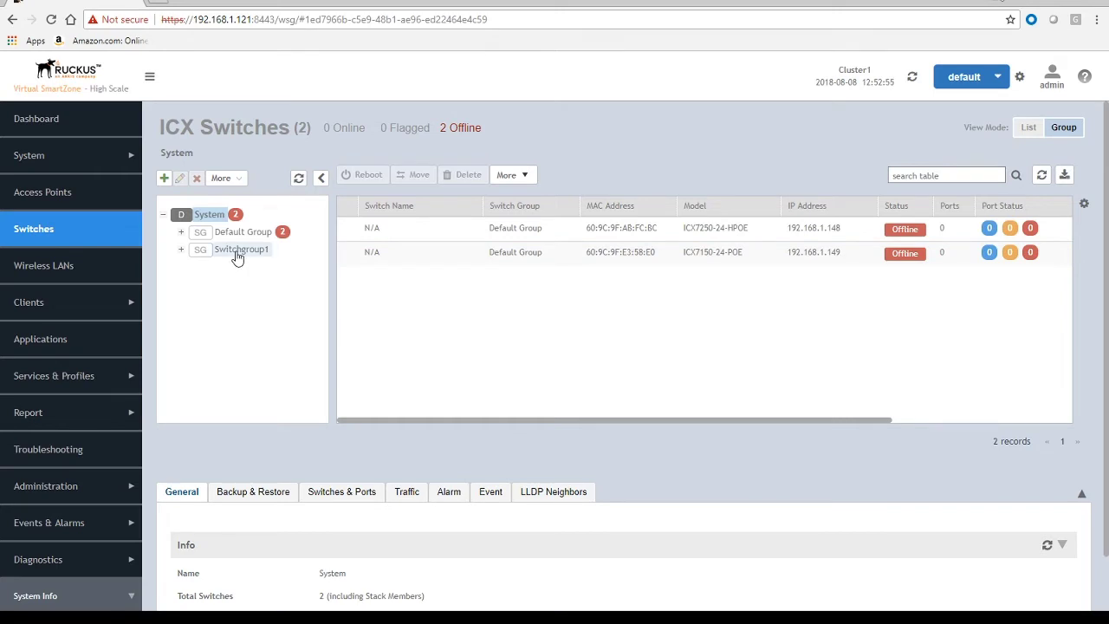
Move the ICX7250-24-HPOE switch from Default Group to Switchgroup1.
click(237, 251)
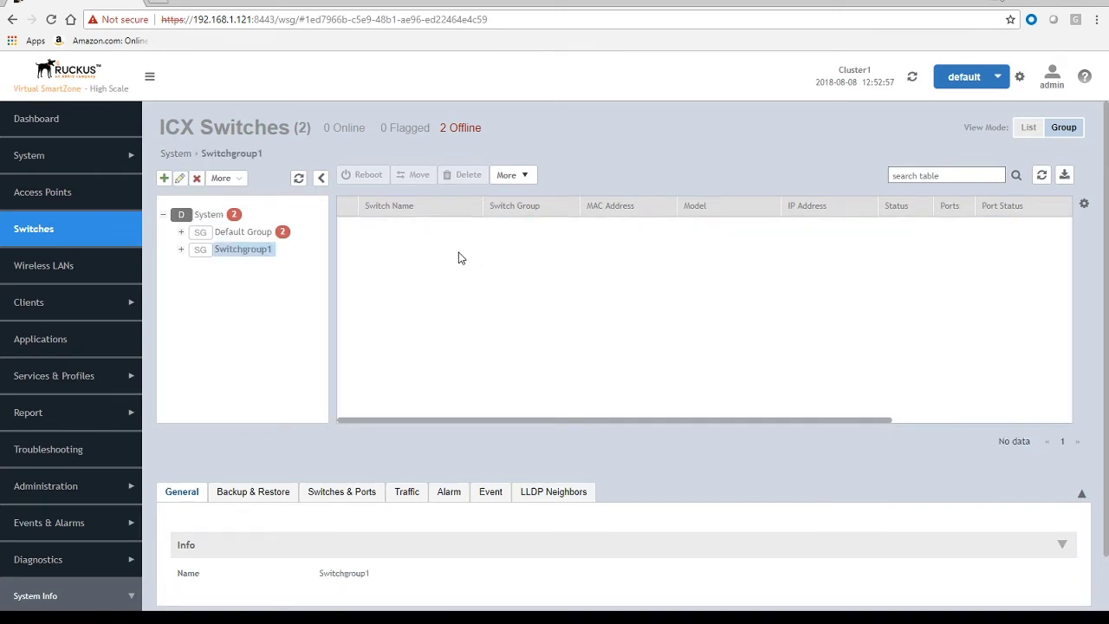
click(233, 235)
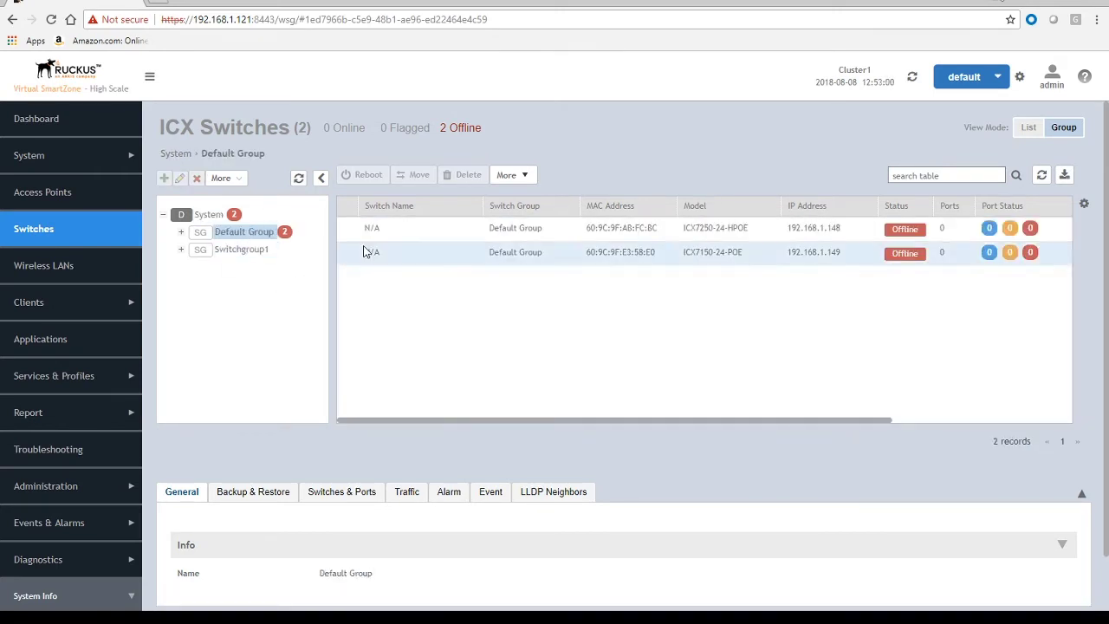
click(502, 229)
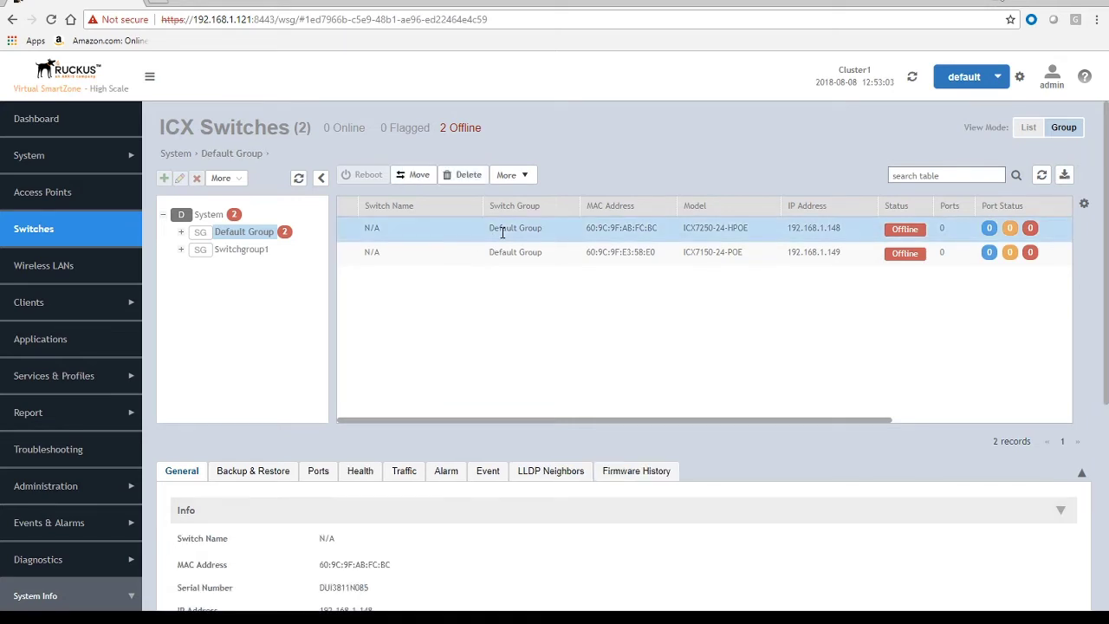
click(408, 177)
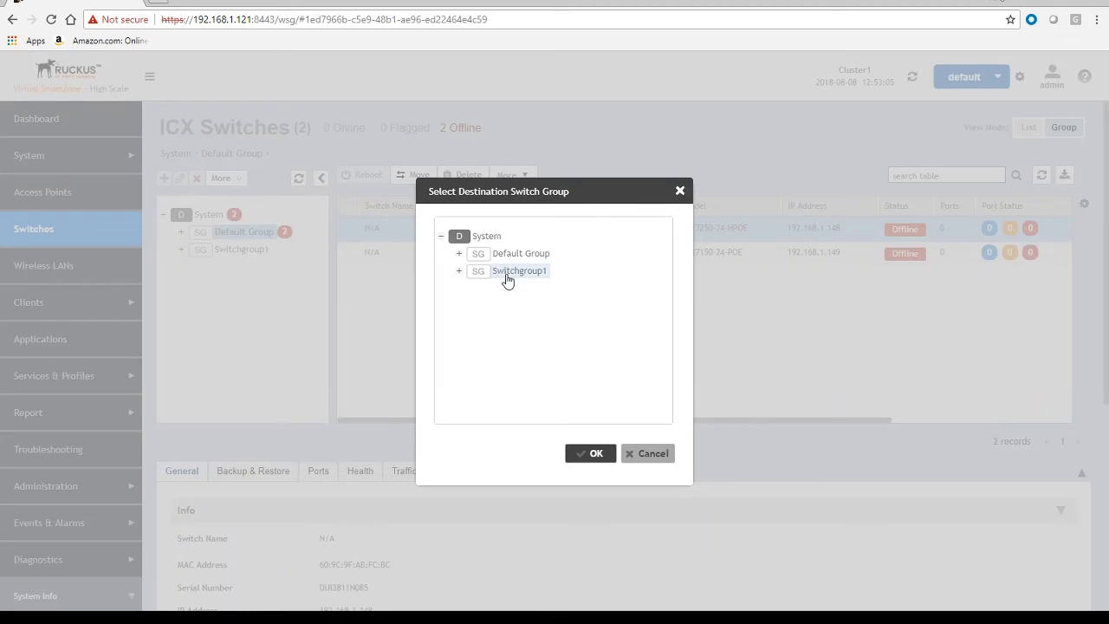
click(511, 271)
click(582, 456)
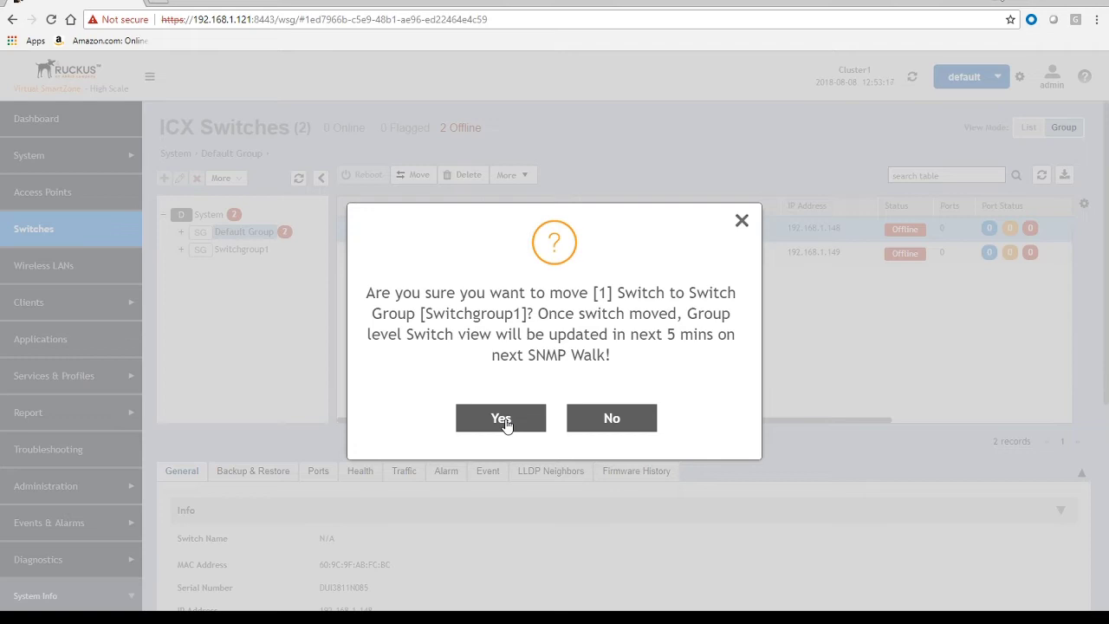
click(504, 418)
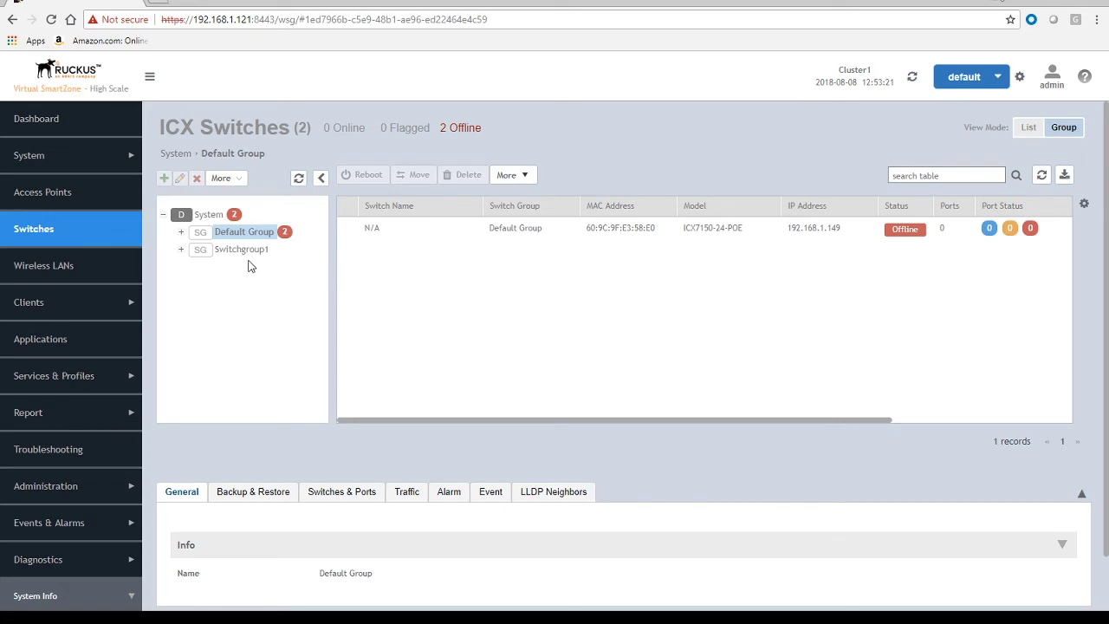
Move the ICX7150-24-POE switch from Default Group to Switchgroup1.
click(378, 229)
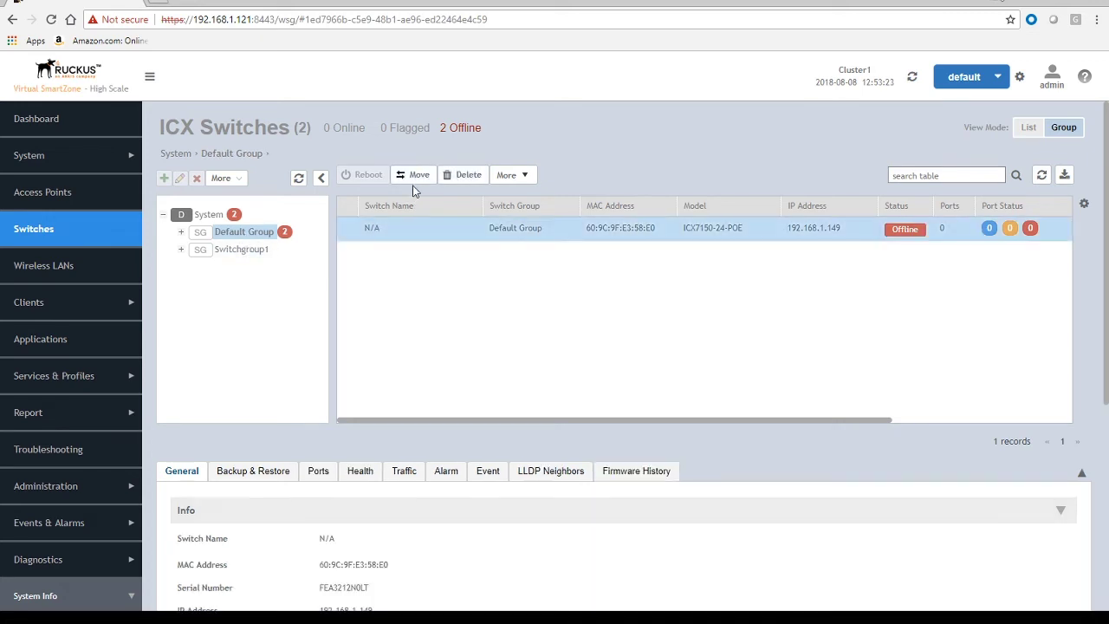
click(412, 174)
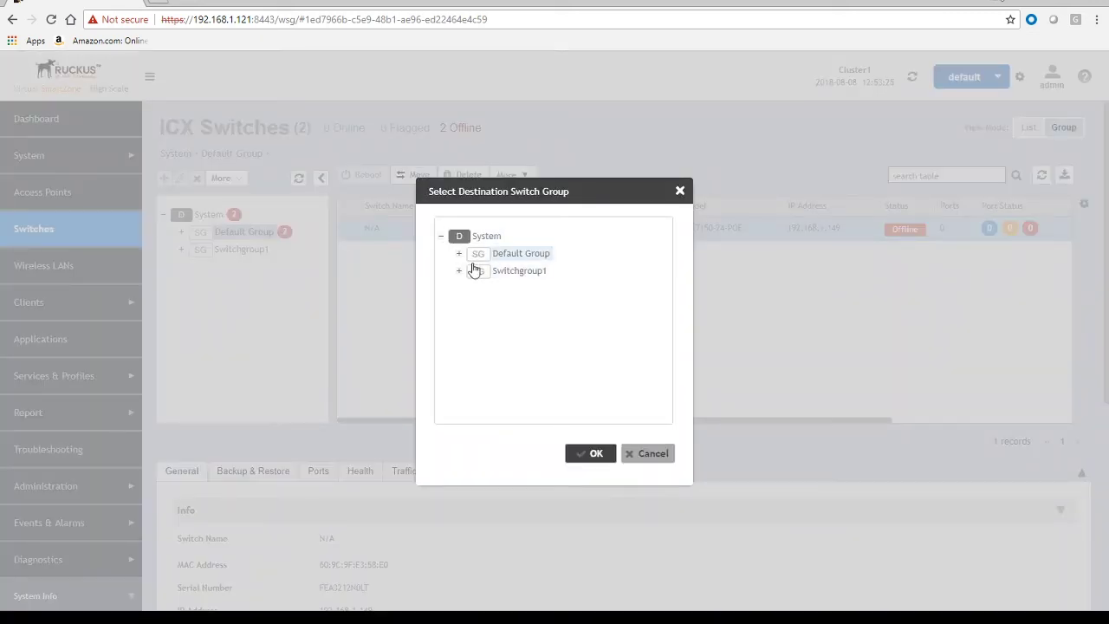
click(503, 272)
click(577, 455)
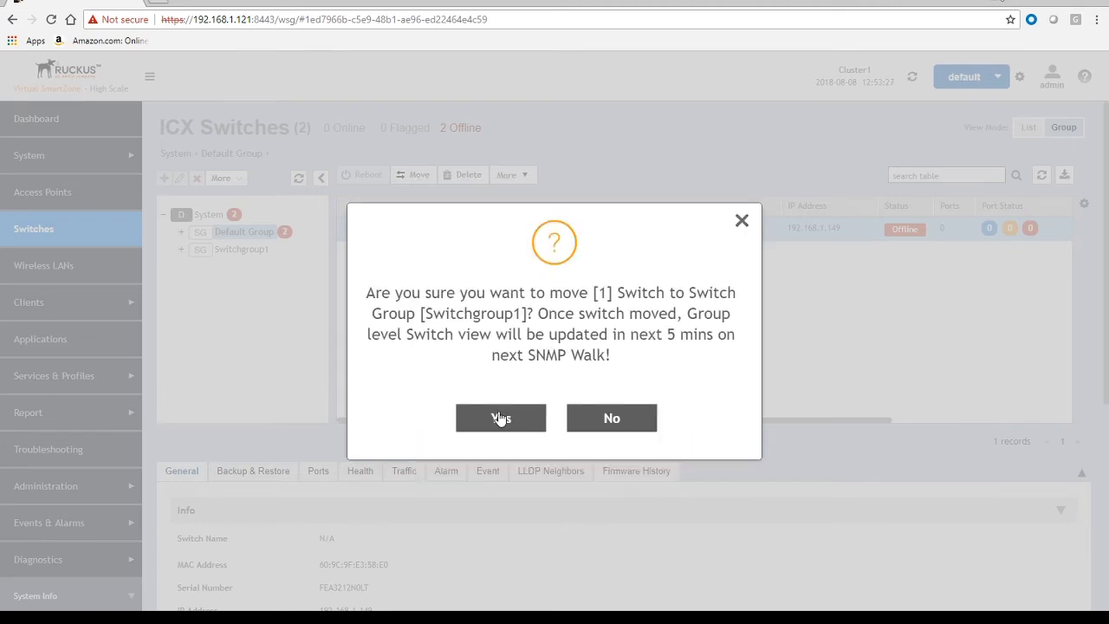
click(499, 419)
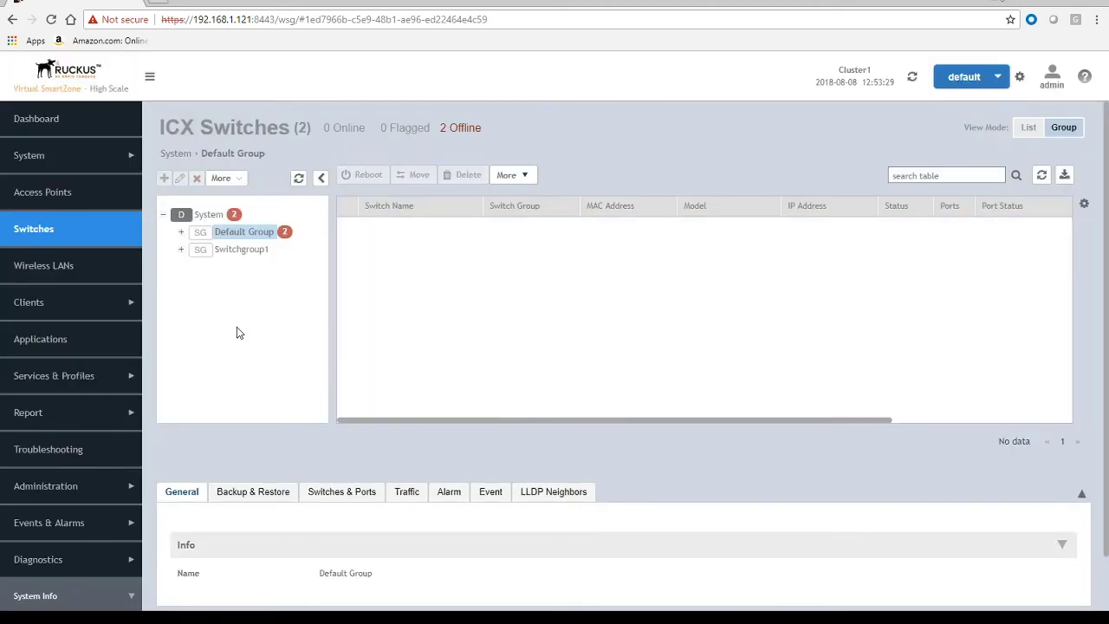
Refresh the ICX switch list and check the group assignment and status under System, Default Group and Switchgroup1.
click(208, 216)
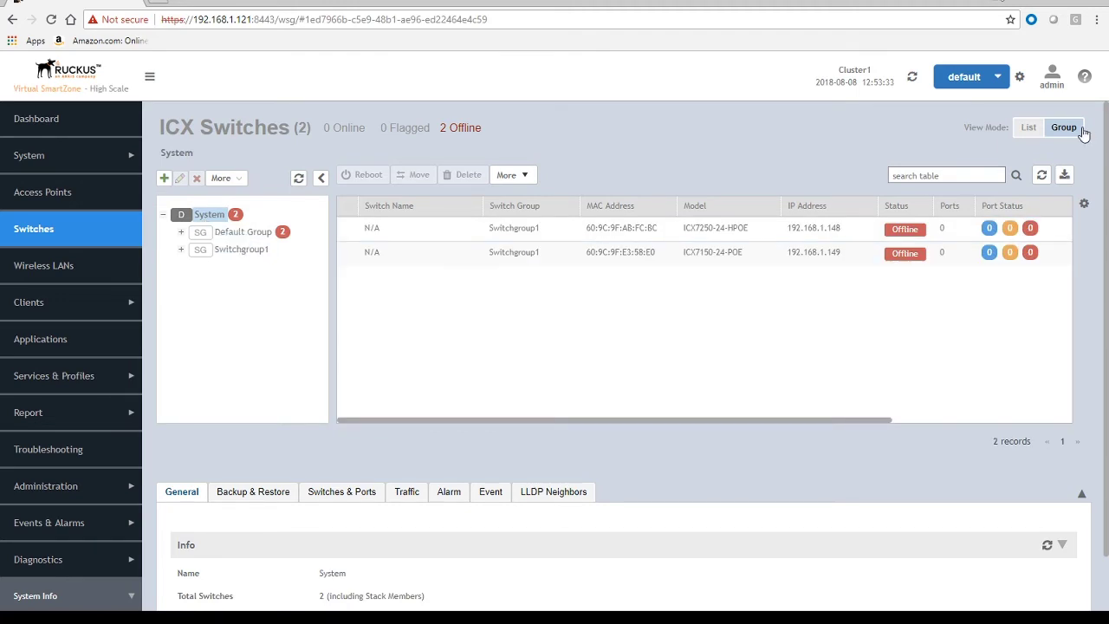
click(1041, 175)
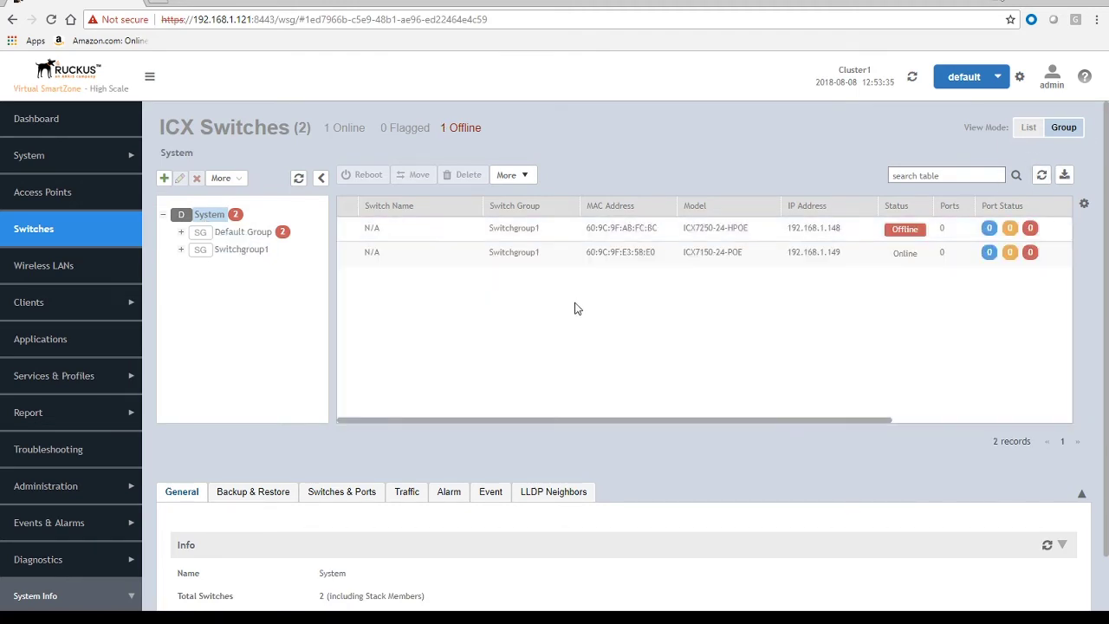
click(221, 233)
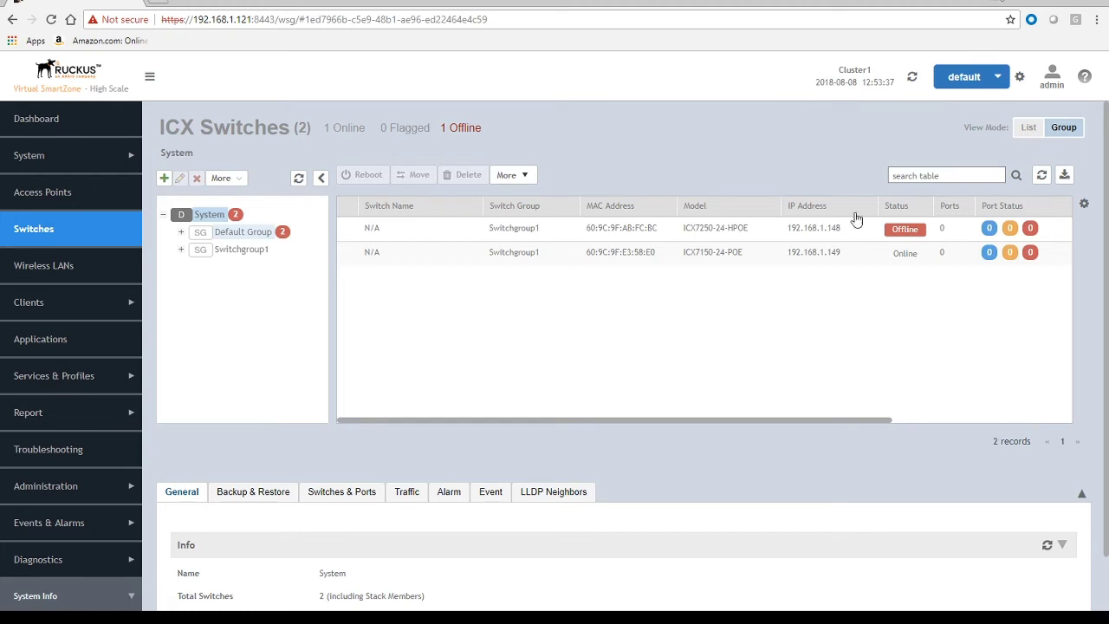
click(1041, 175)
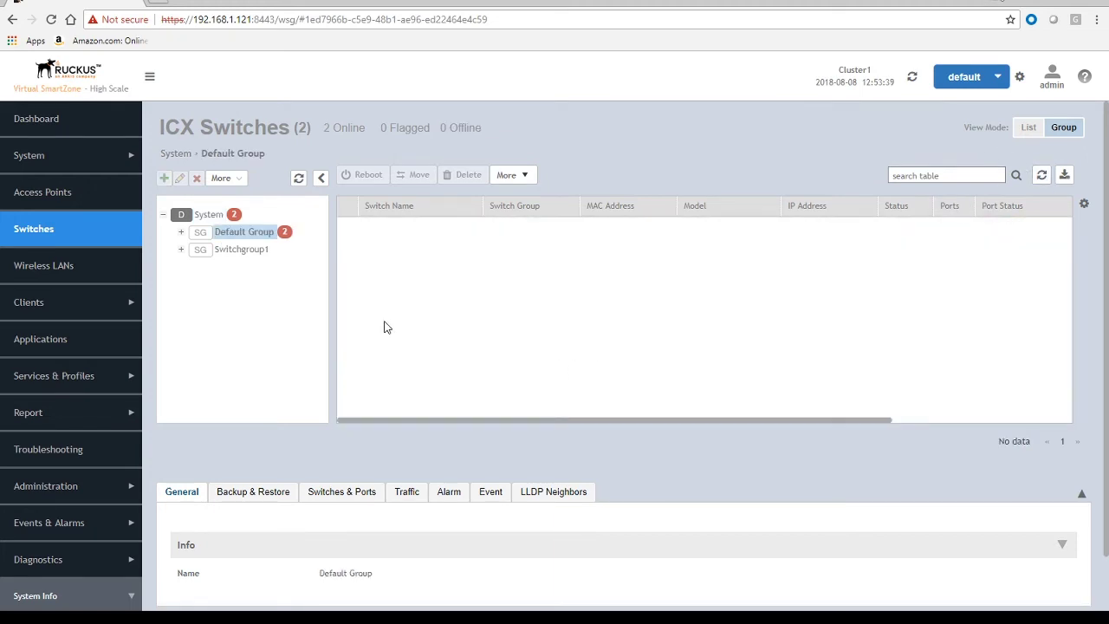
click(228, 252)
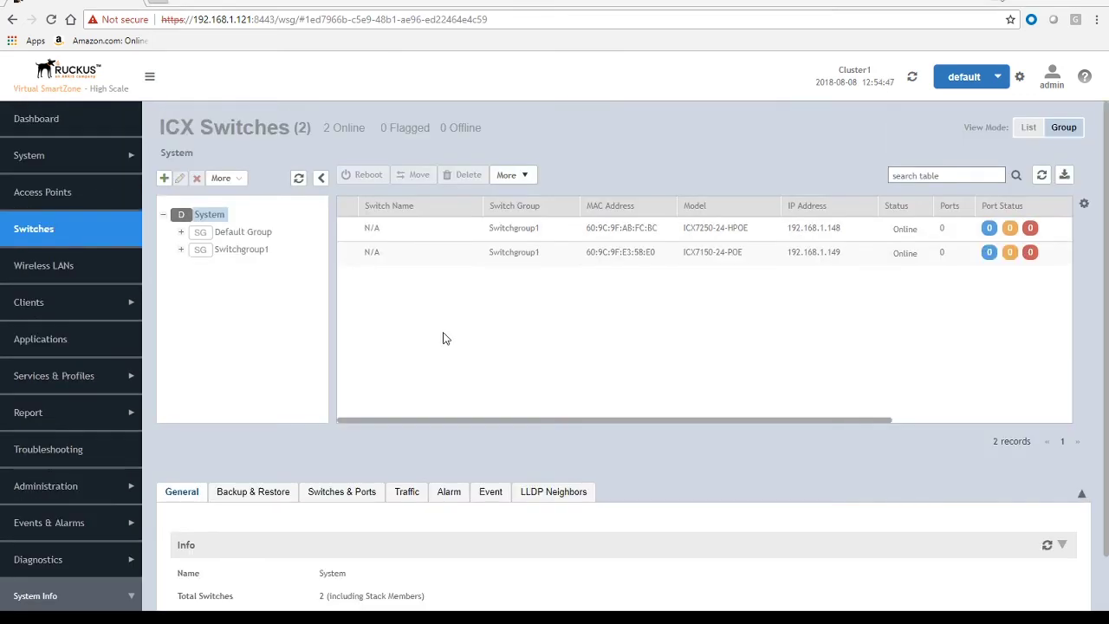
Switch to the serial-com10 session in SecureCRT and quit the paged log output to get back to the ICX7150-24P prompt.
key(alt+Tab)
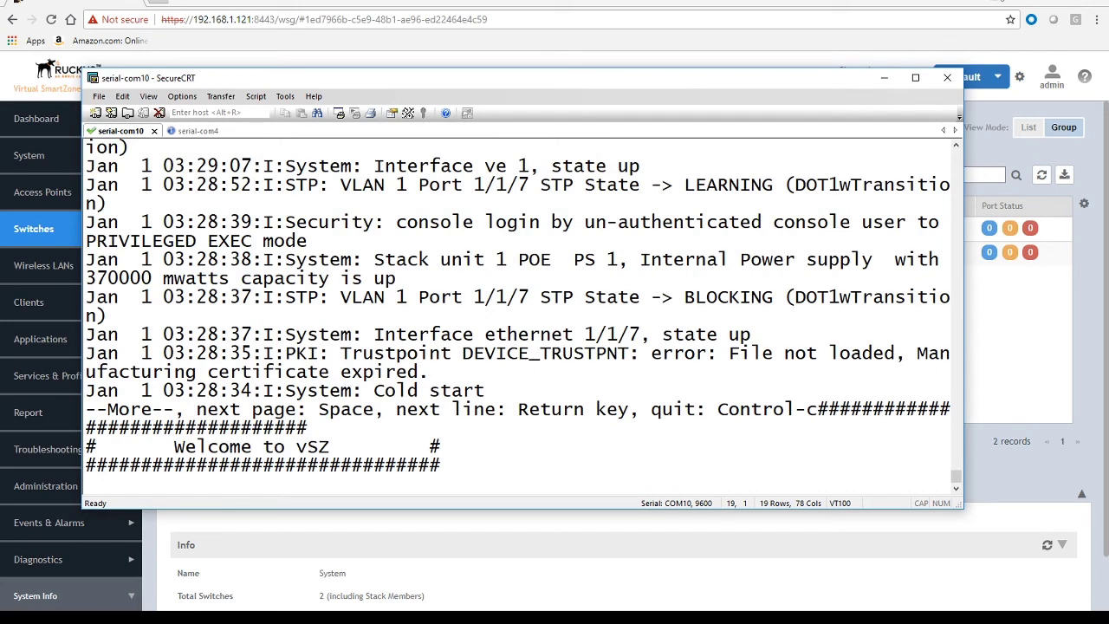
key(Return)
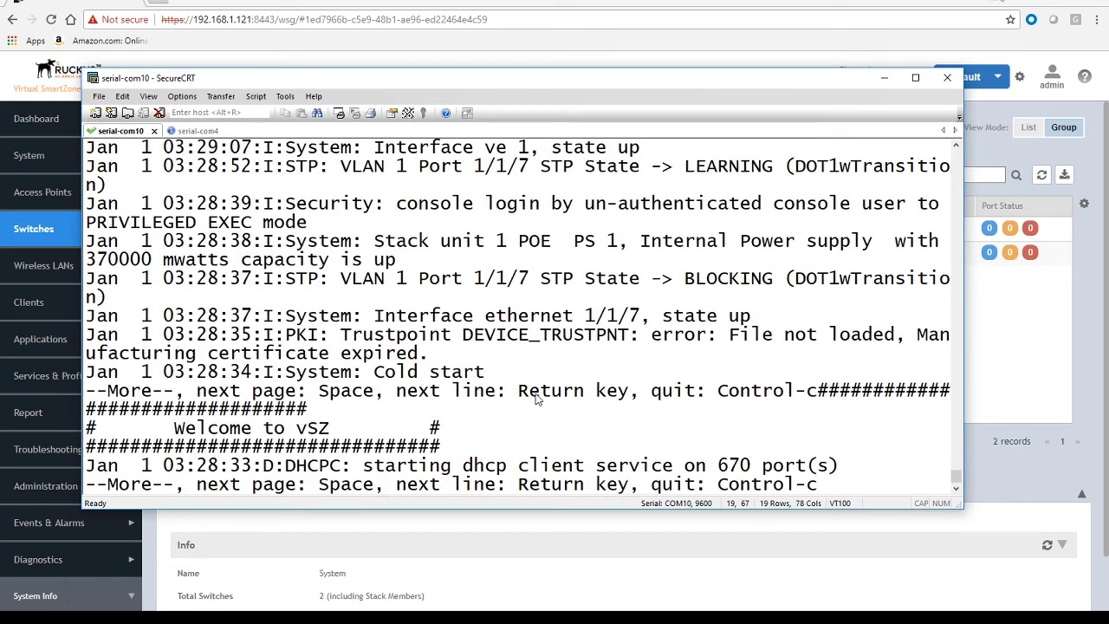
key(ctrl+c)
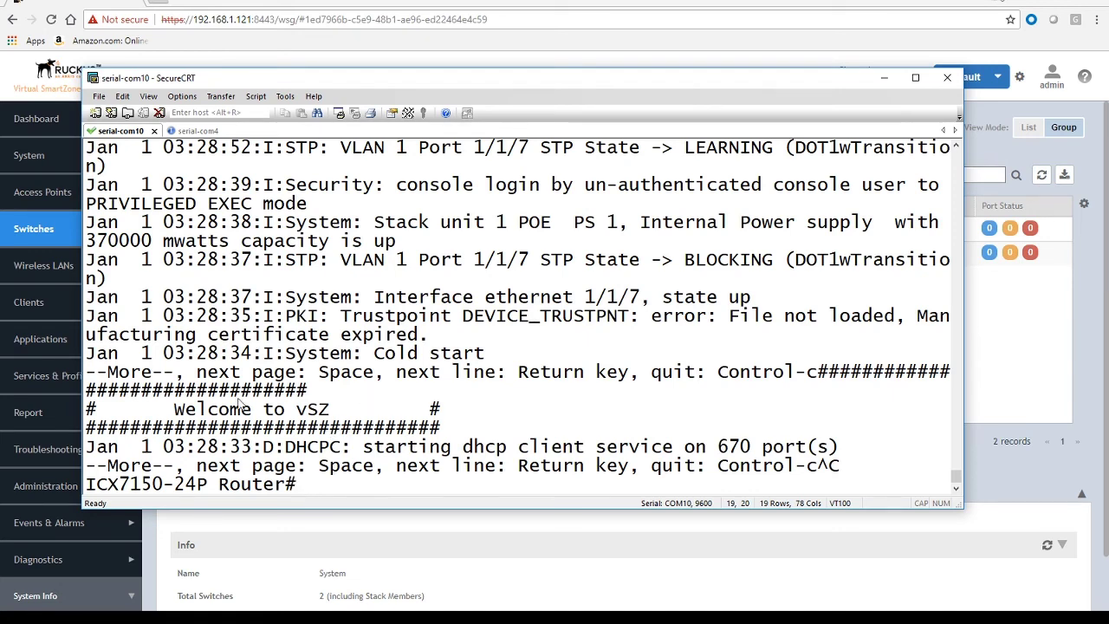
key(Return)
key(Return)
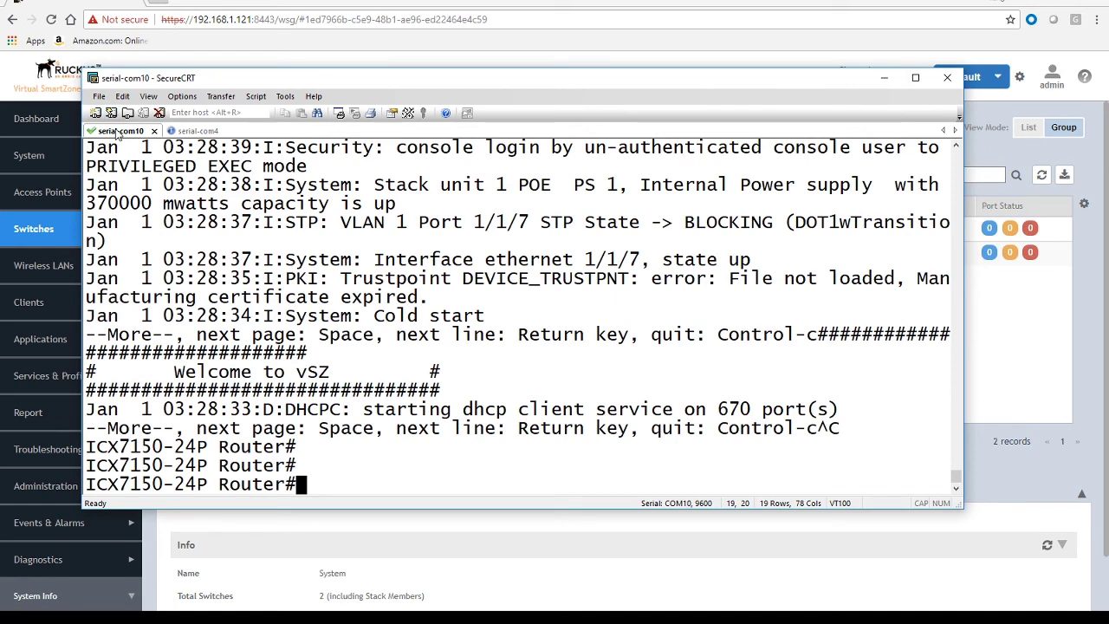
In the serial-com4 session, display the ICX7250-24P's SmartZone agent status with show sz sta.
click(192, 131)
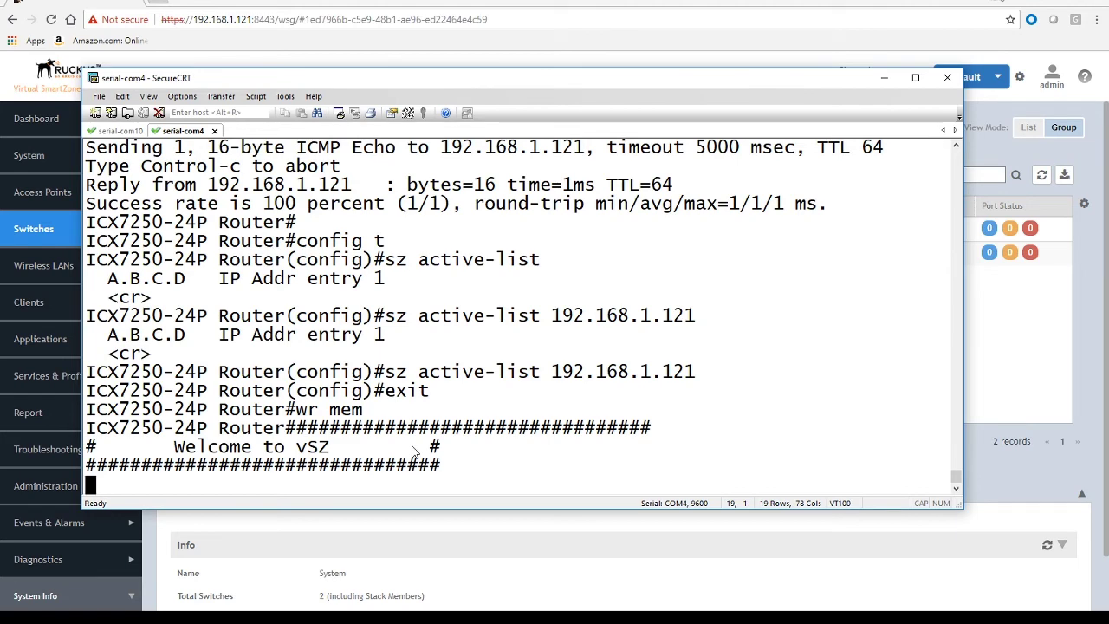
key(Return)
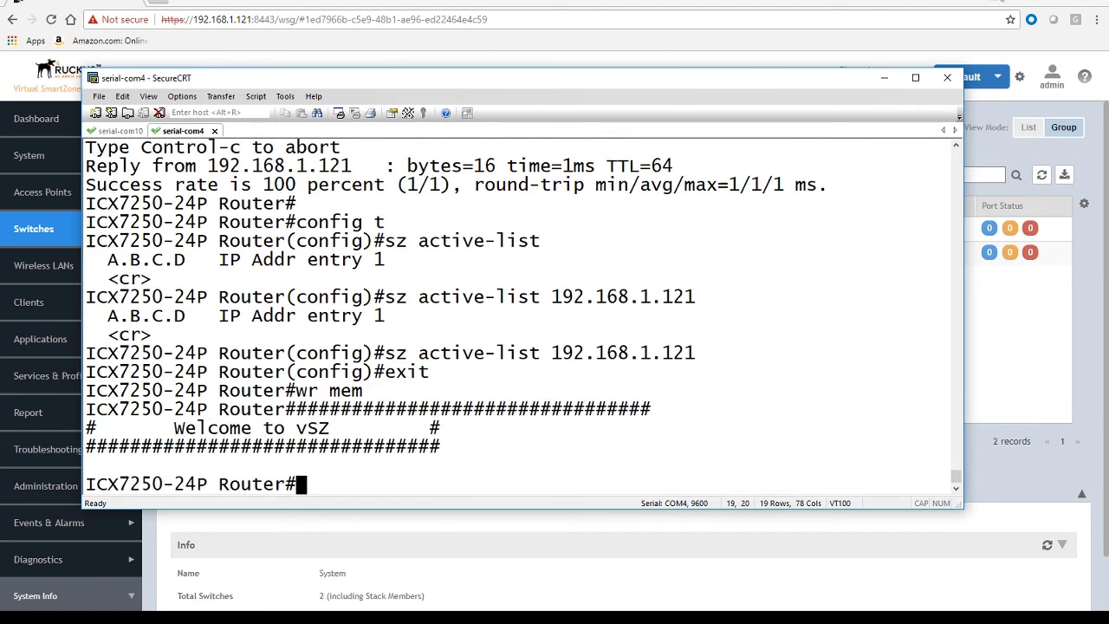
key(Return)
key(Return)
text(show )
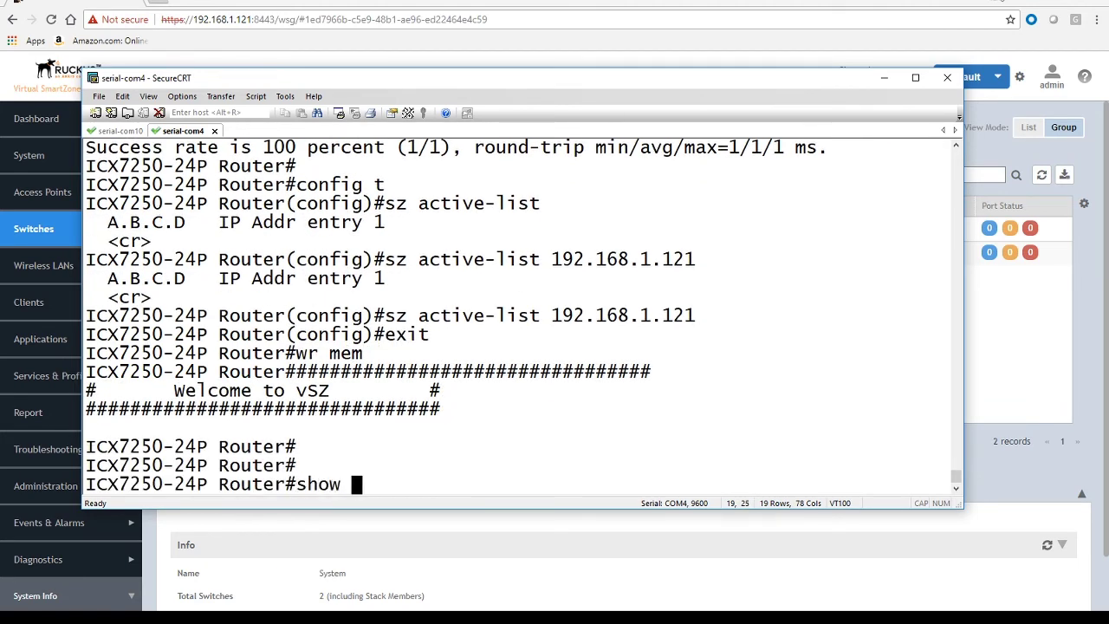
text(sz sta)
key(Return)
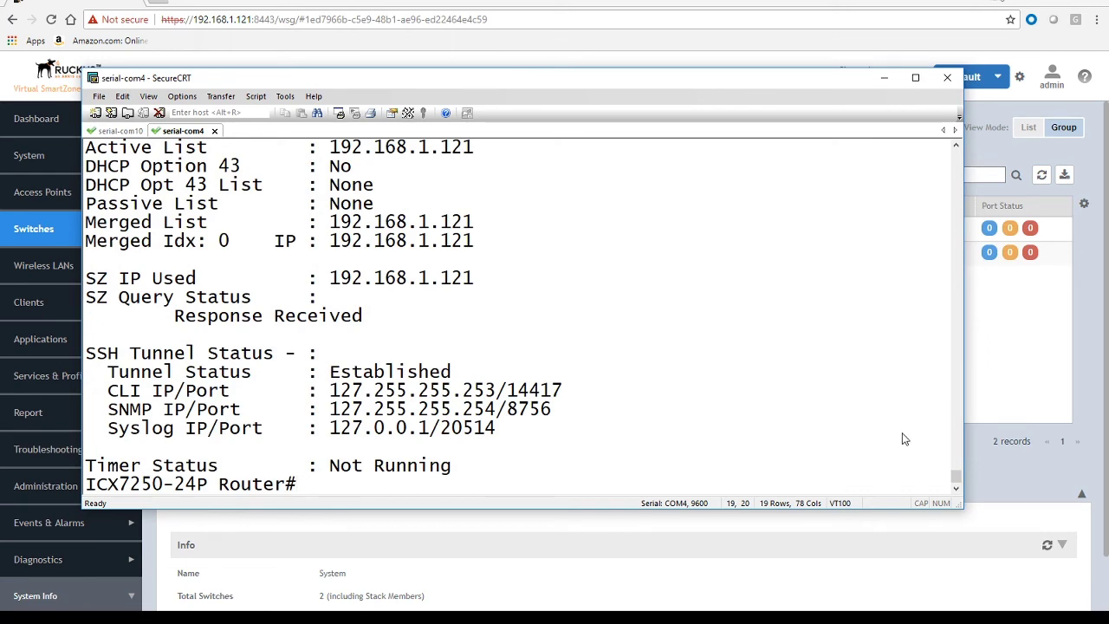
Review the SmartZone status output from the agent state and active list through the SSH tunnel details, finishing at the prompt.
drag(957, 479, 957, 469)
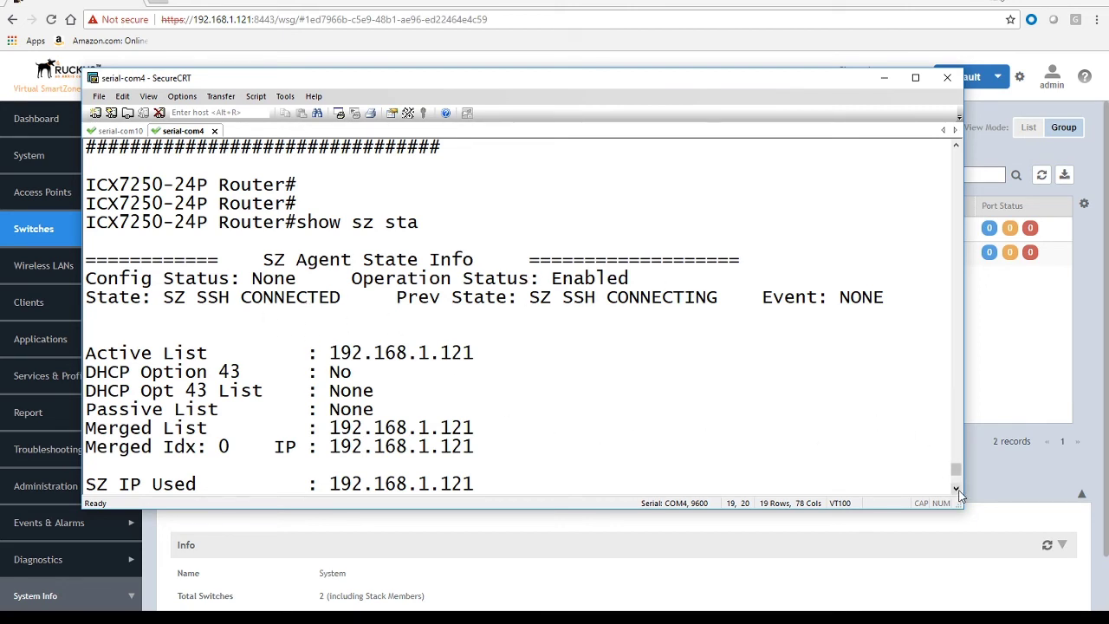
scroll(958, 492, down, 7)
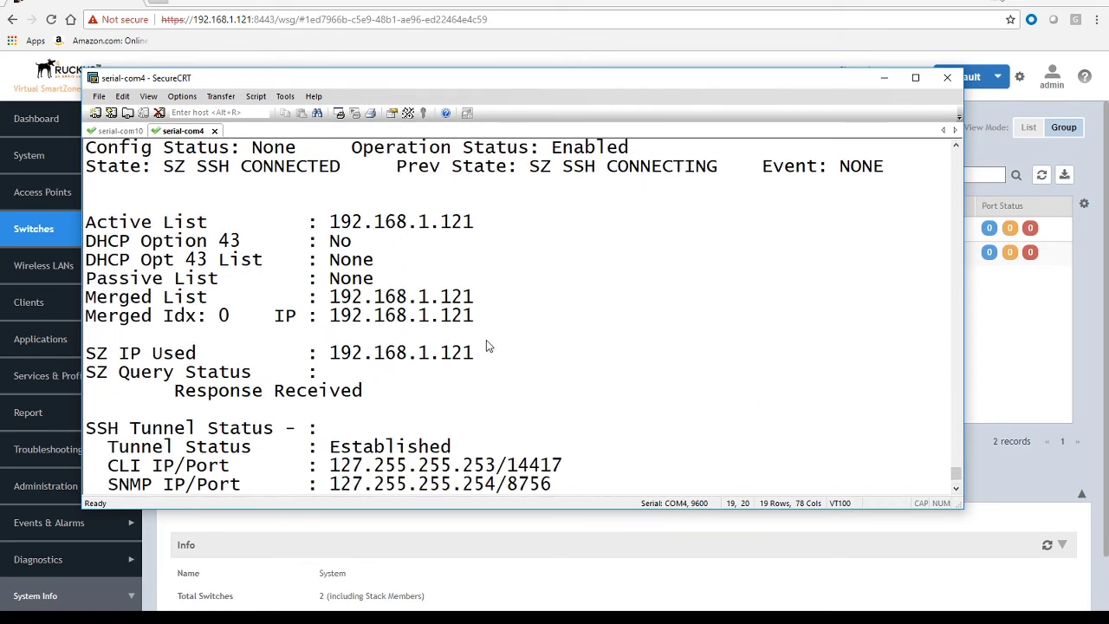
click(955, 489)
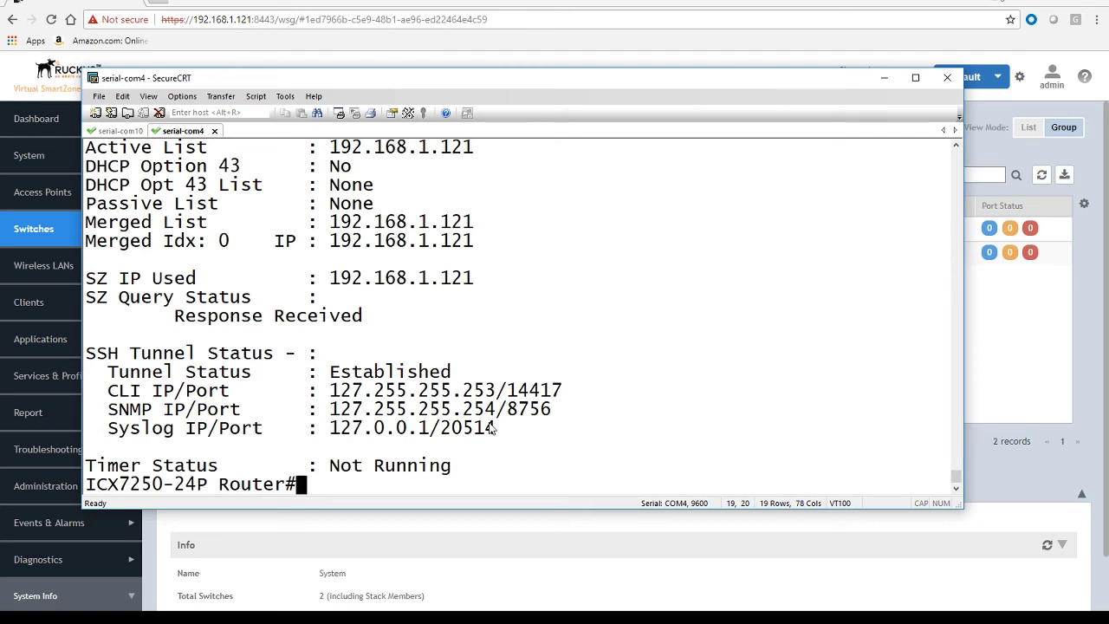
key(Return)
key(Return)
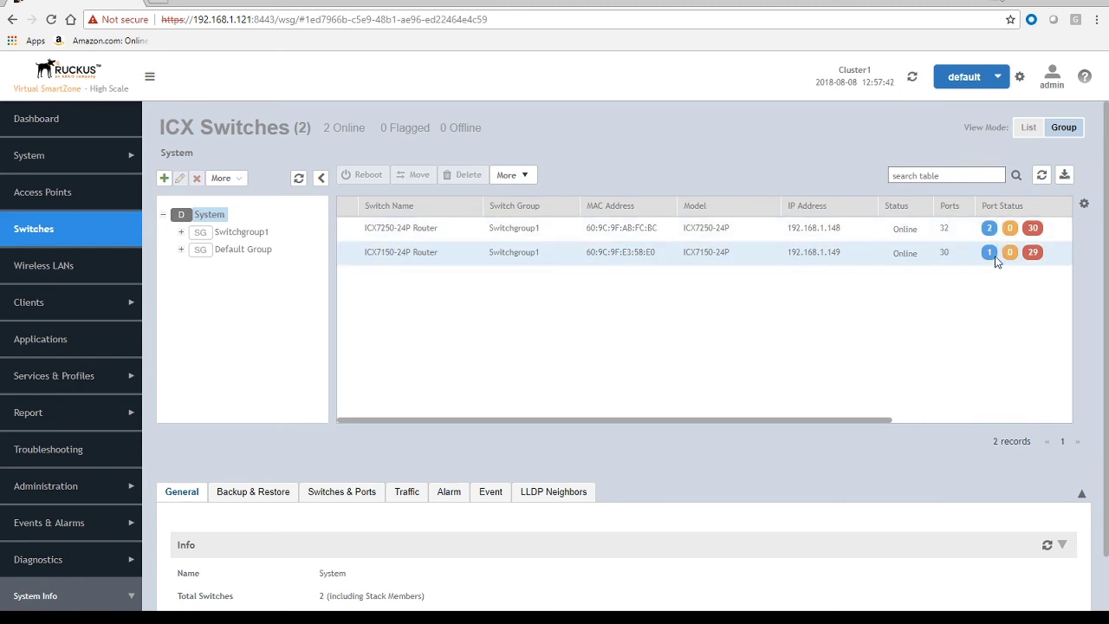
Return to the SmartZone web interface in the browser and show the details of the ICX7150-24P Router.
click(1034, 252)
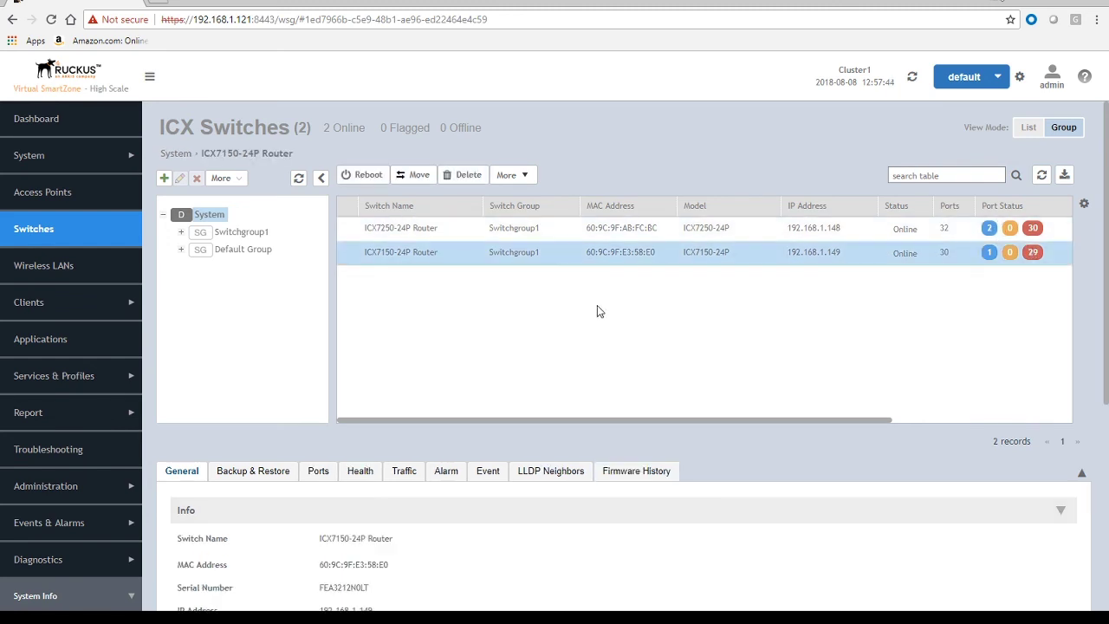